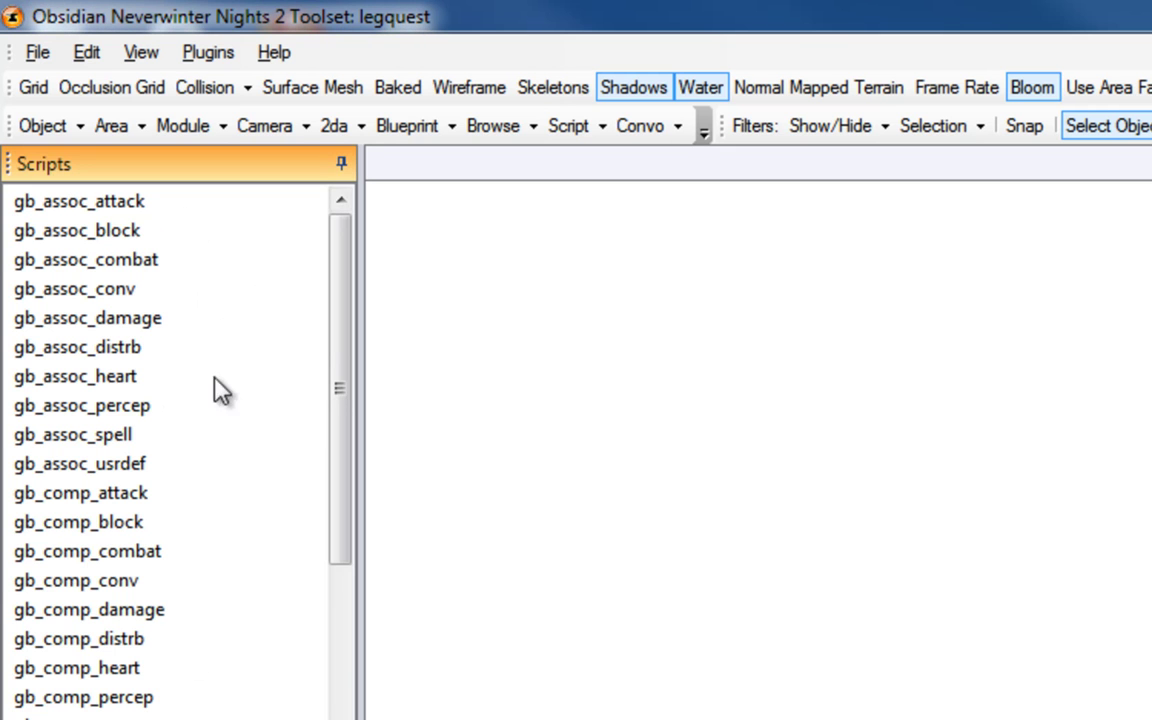
left_click_drag(342, 375, 368, 362)
left_click_drag(340, 300, 322, 258)
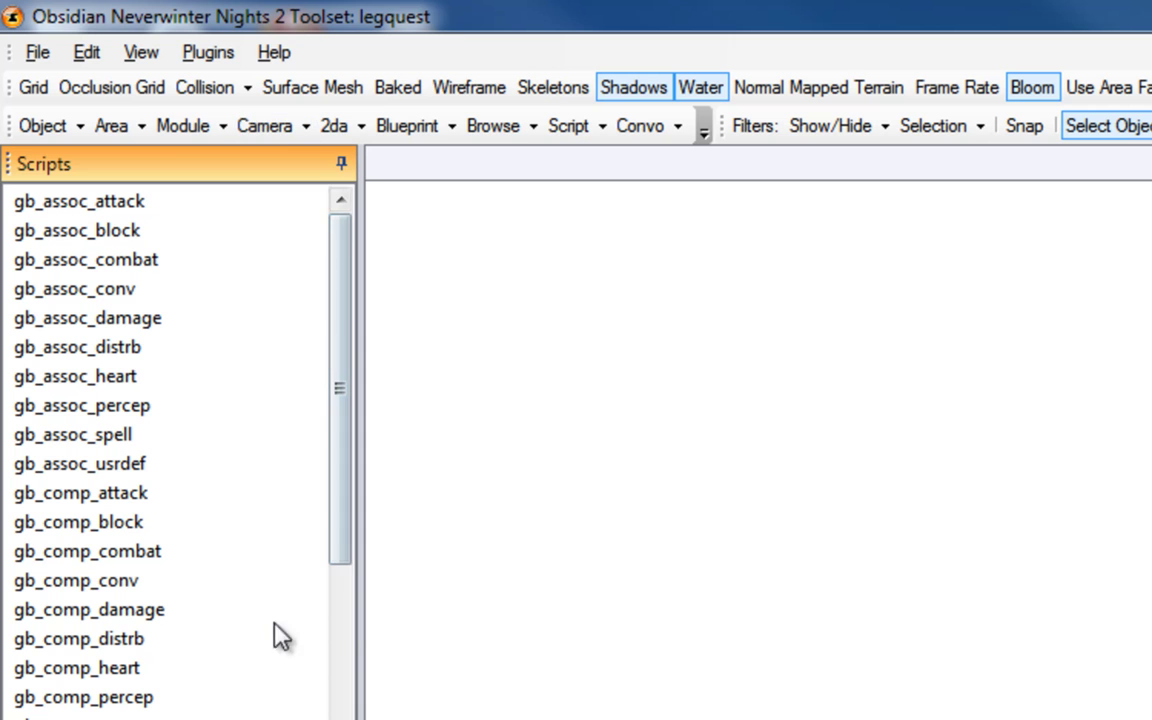
Open the Legends Master Configurator plugin and finish its configuration with the plugin and database settings as they stand.
left_click(206, 55)
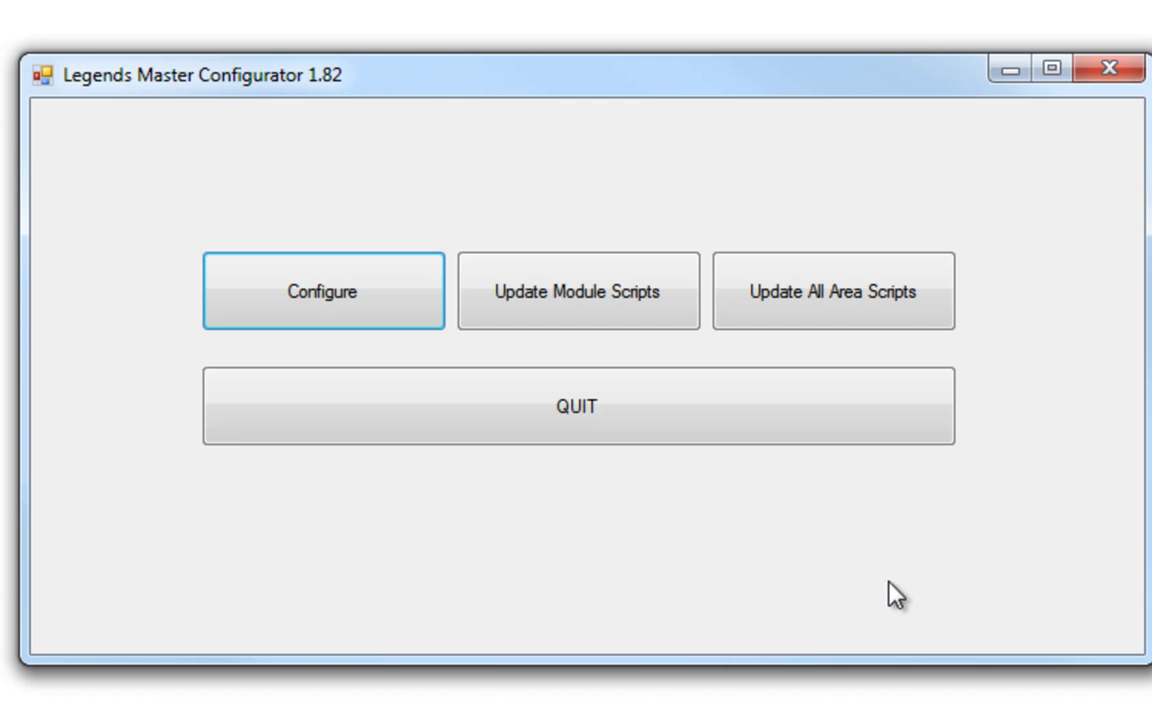
left_click(337, 292)
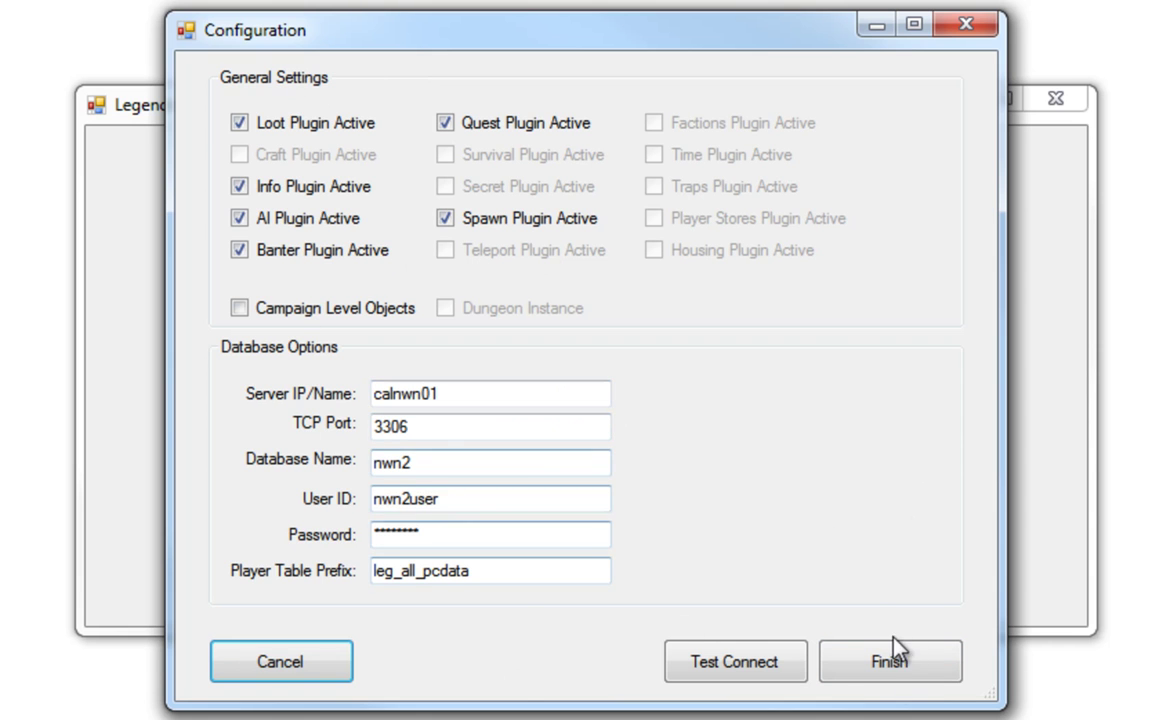
left_click(887, 670)
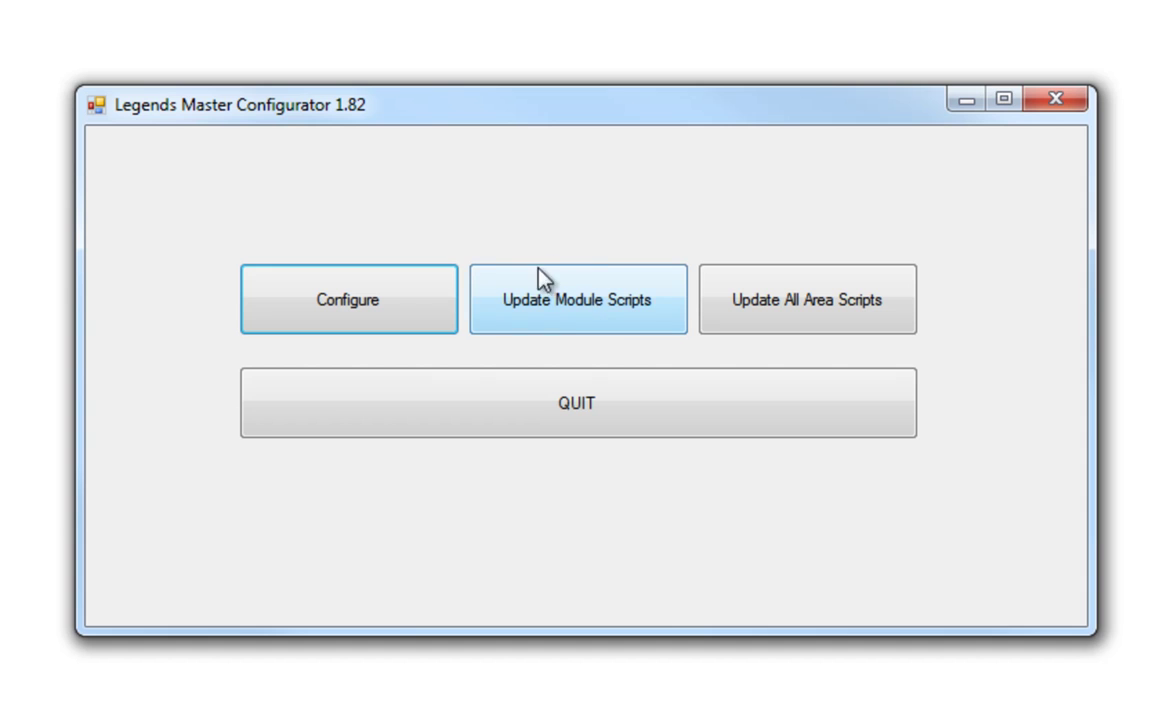
Update the module scripts and all area scripts with the Legends Master Configurator.
left_click(560, 322)
left_click(660, 472)
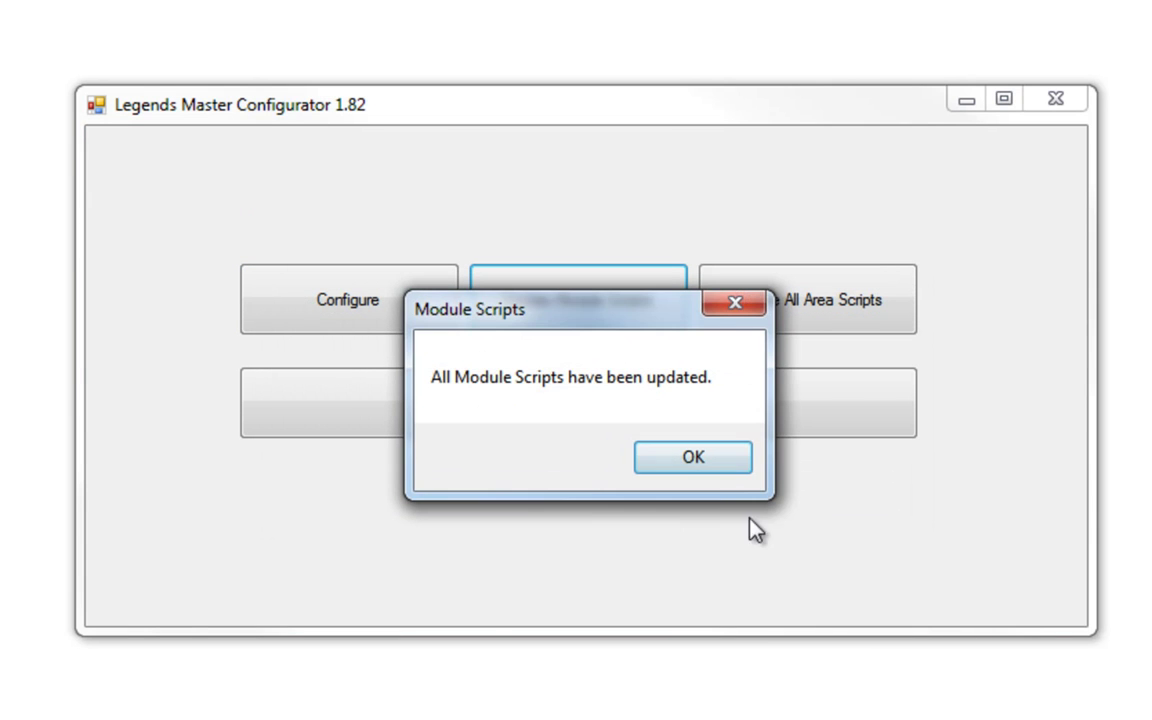
left_click(706, 480)
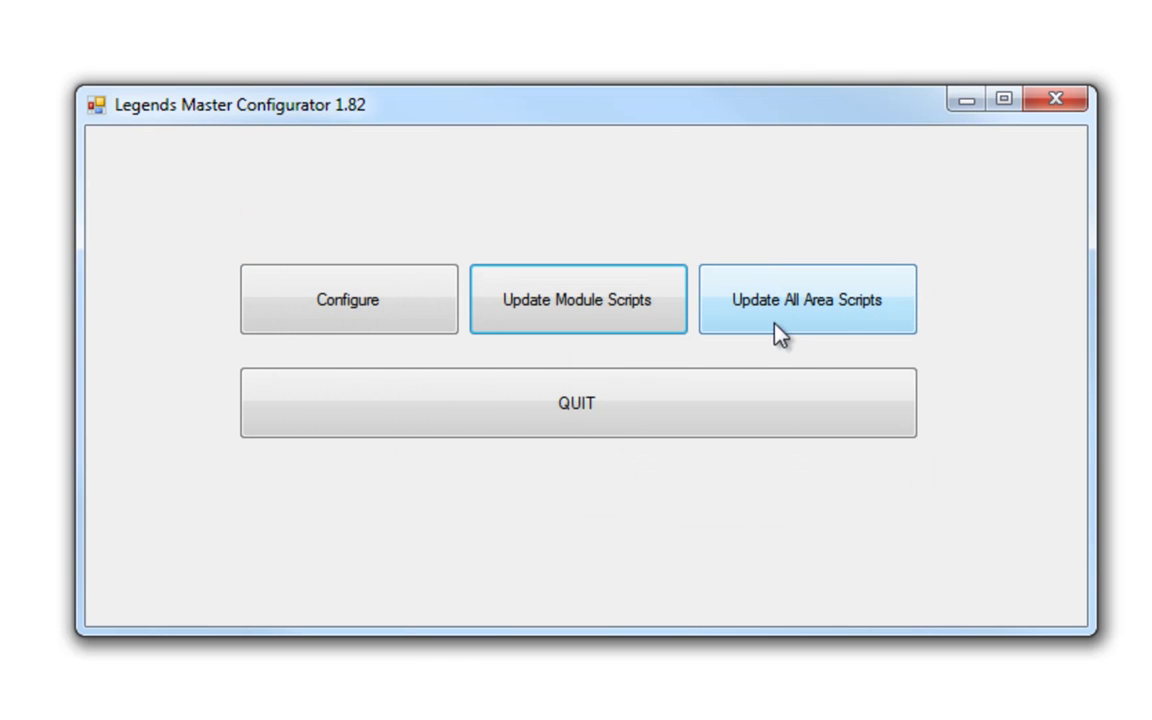
left_click(849, 313)
left_click(707, 497)
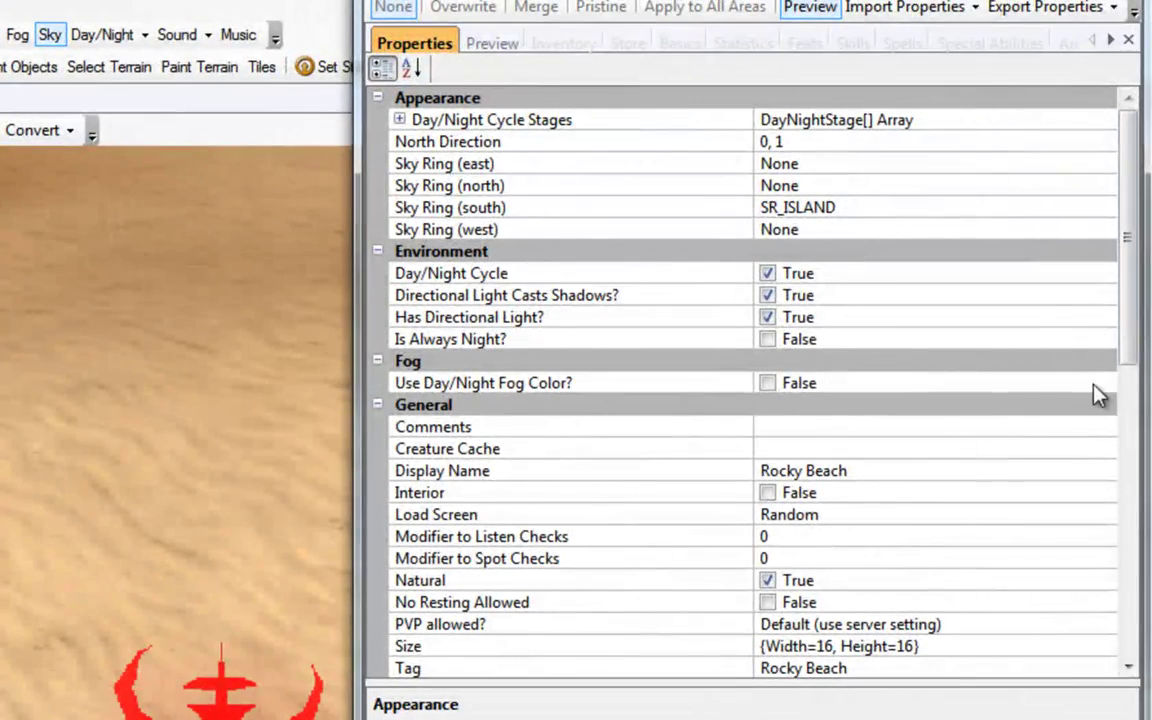
Examine the On Client Enter Script and On Exit Script assigned in the Rocky Beach area's properties.
left_click_drag(1128, 305, 1125, 588)
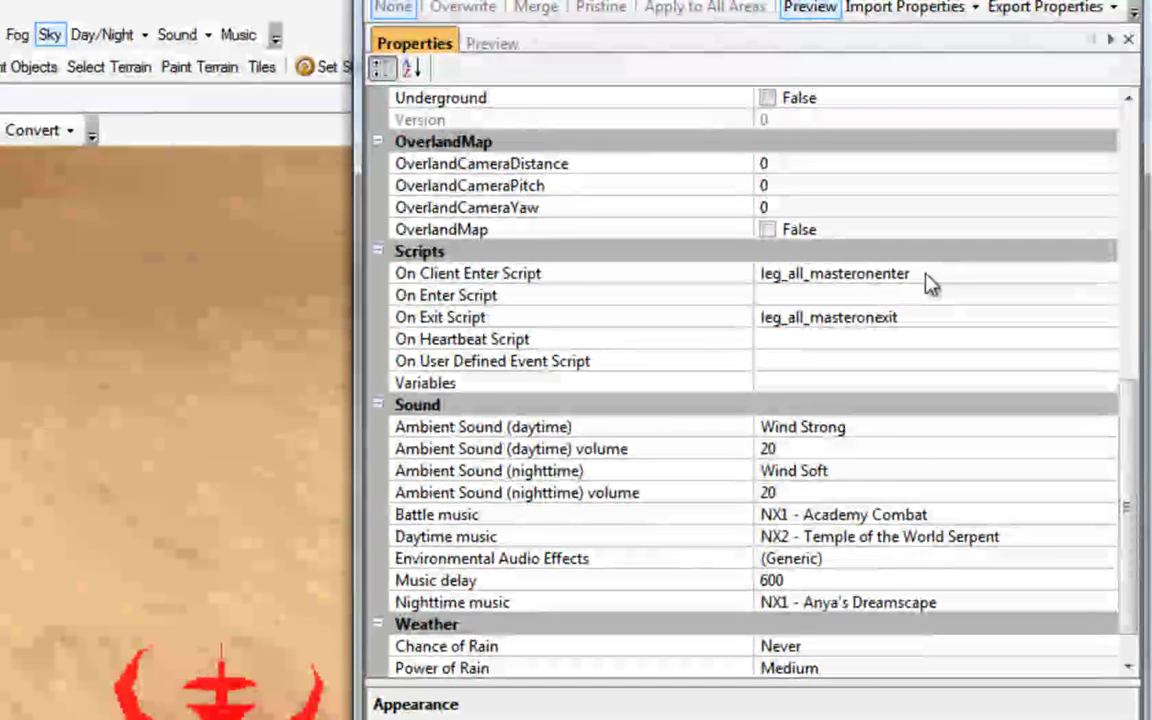
left_click(985, 273)
left_click_drag(985, 273, 766, 273)
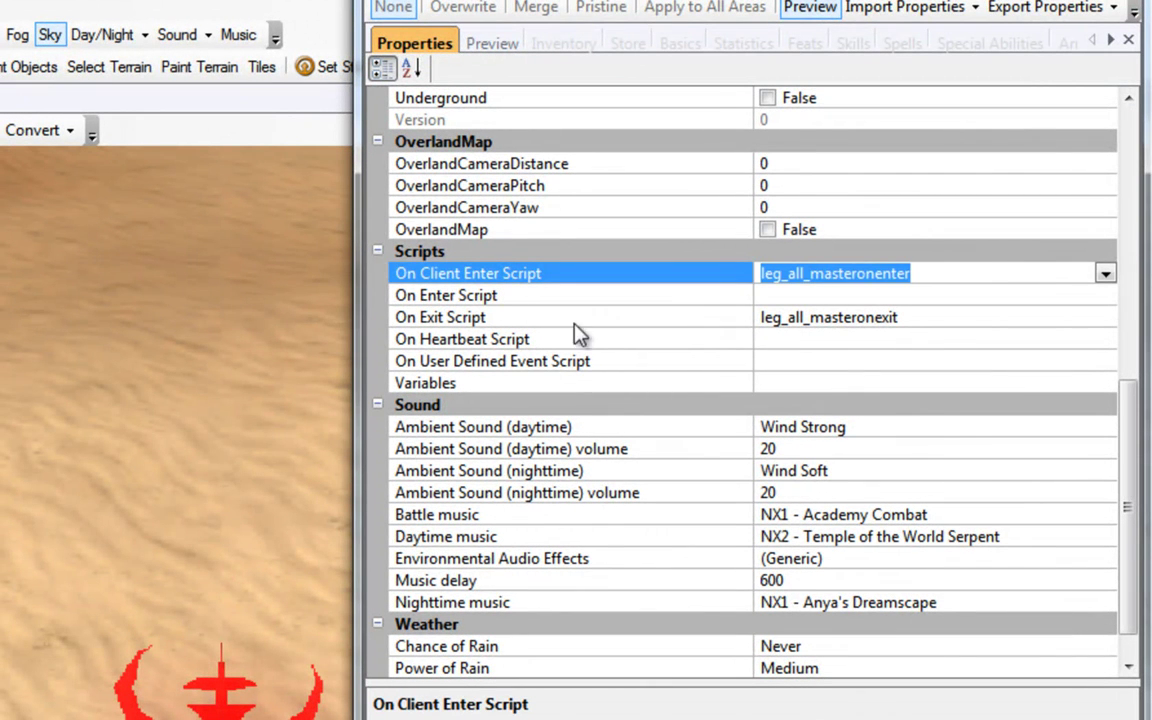
left_click(936, 276)
left_click(964, 318)
left_click_drag(966, 318, 882, 329)
left_click(935, 322)
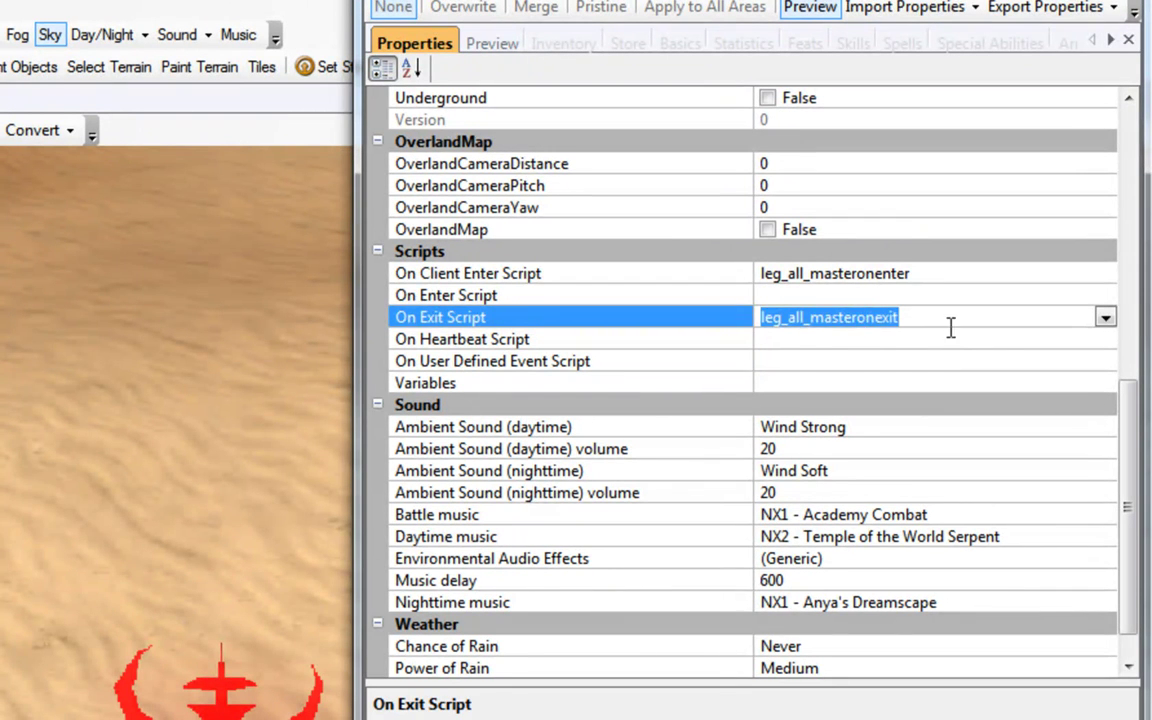
left_click(957, 273)
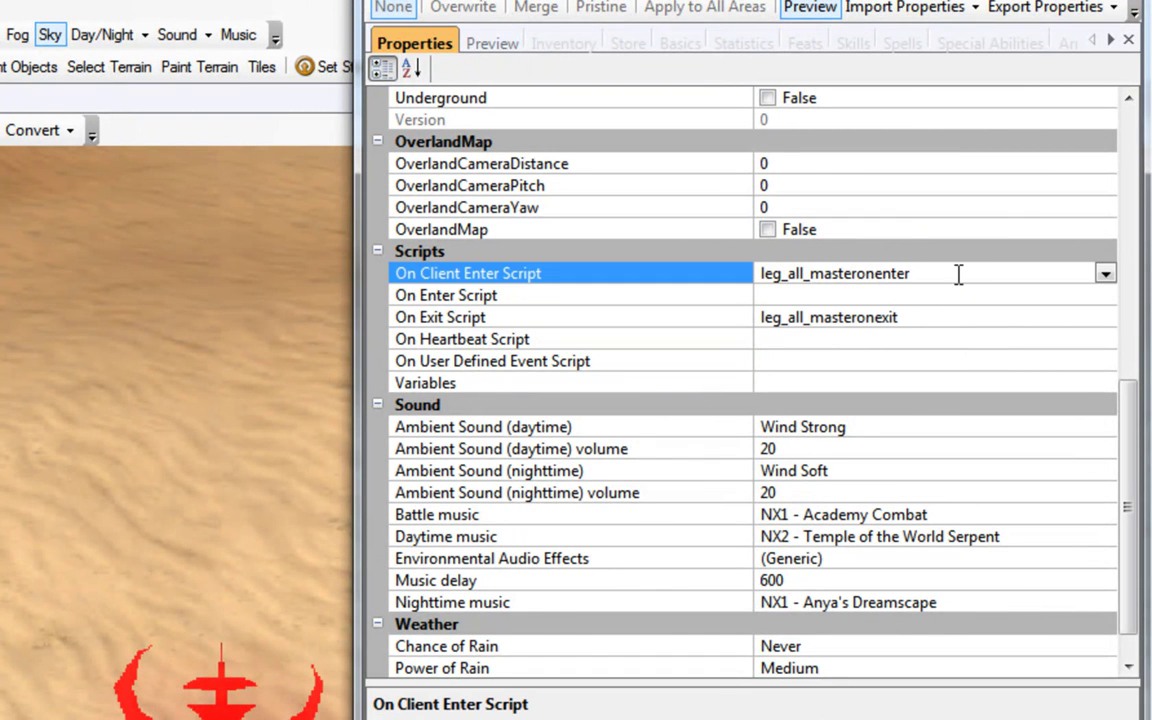
left_click_drag(957, 273, 710, 288)
left_click(953, 320)
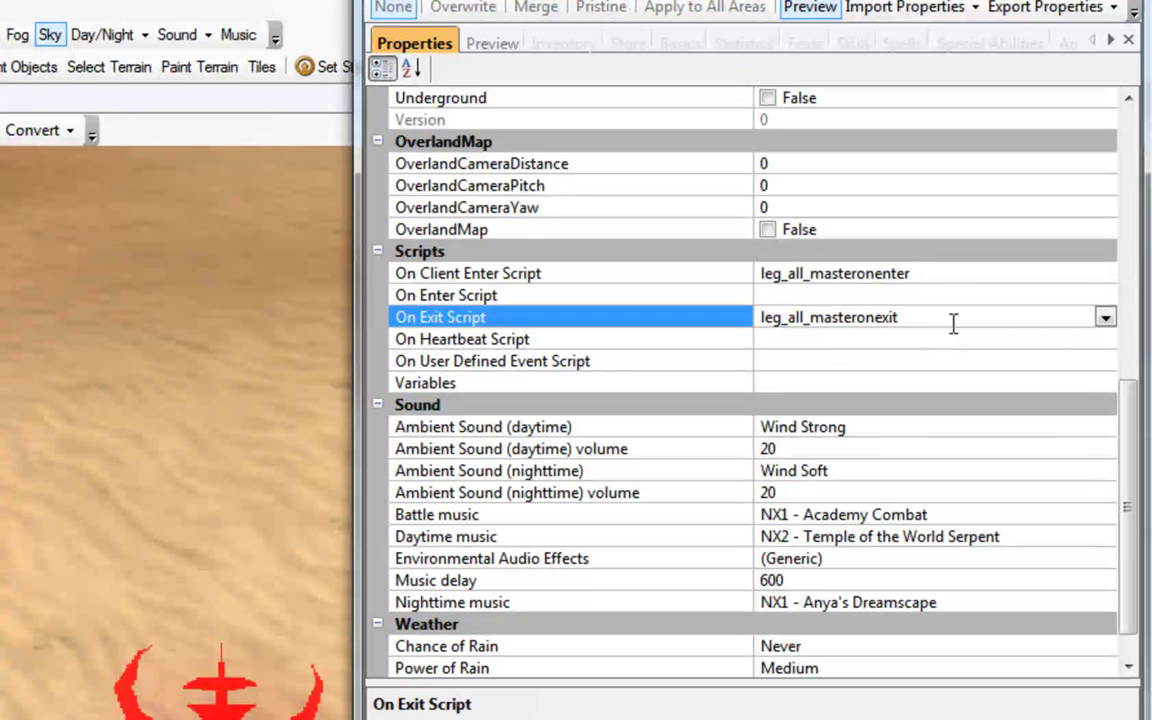
left_click_drag(953, 320, 756, 316)
left_click(928, 316)
left_click(955, 277)
left_click_drag(951, 275, 730, 278)
left_click(959, 281)
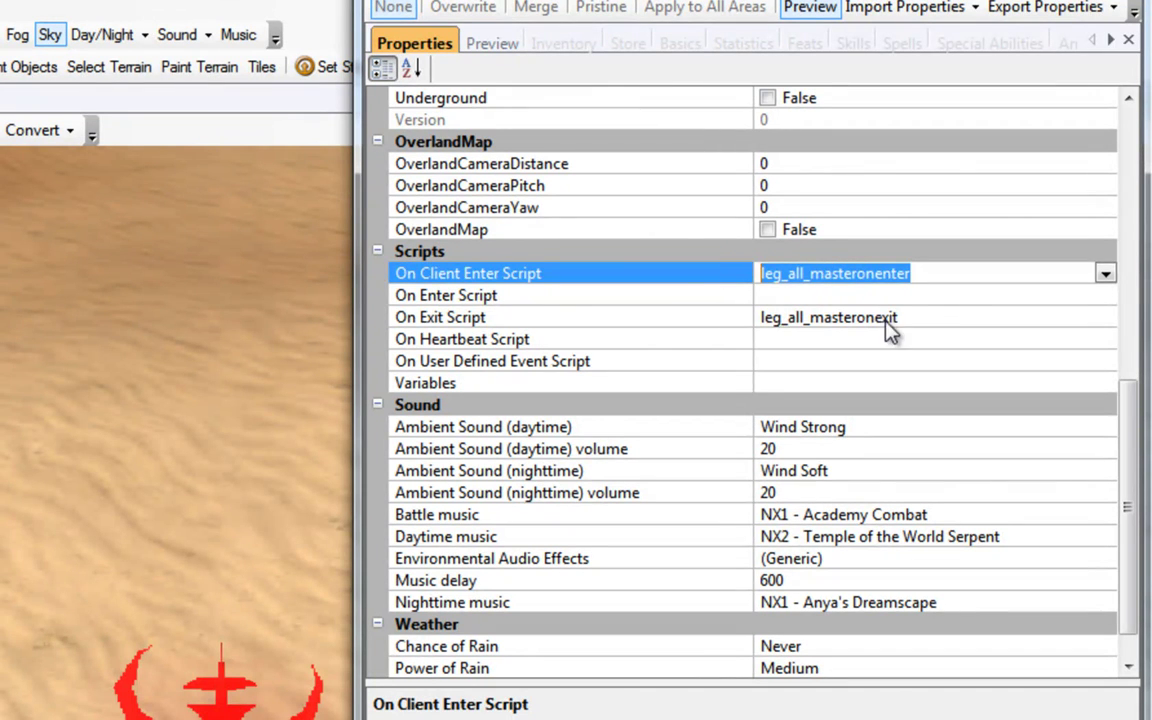
left_click(938, 318)
left_click_drag(956, 316, 743, 328)
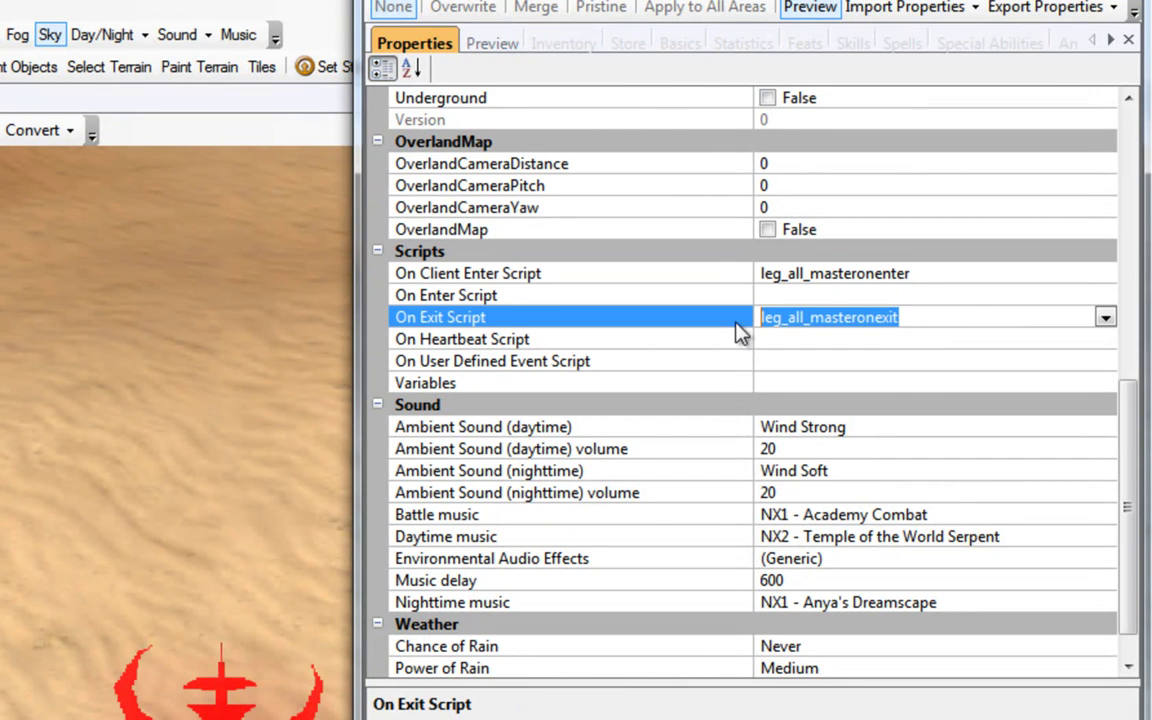
left_click(933, 277)
left_click_drag(933, 277, 761, 270)
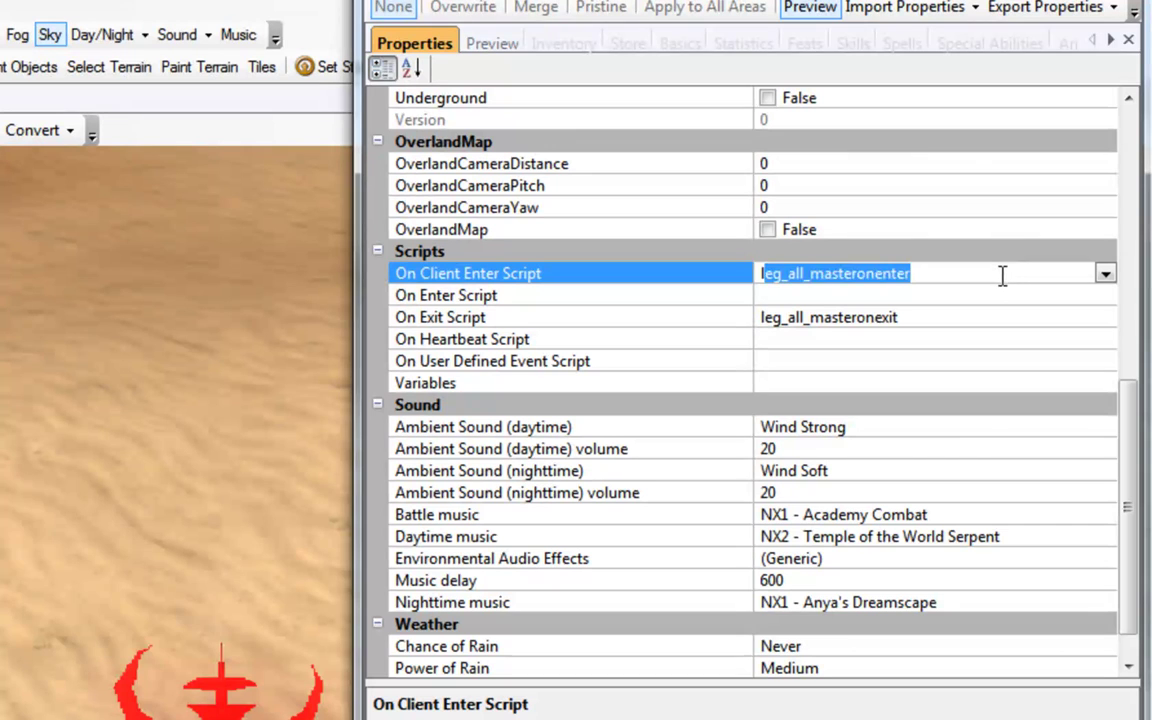
left_click_drag(1000, 275, 668, 258)
left_click_drag(928, 273, 755, 272)
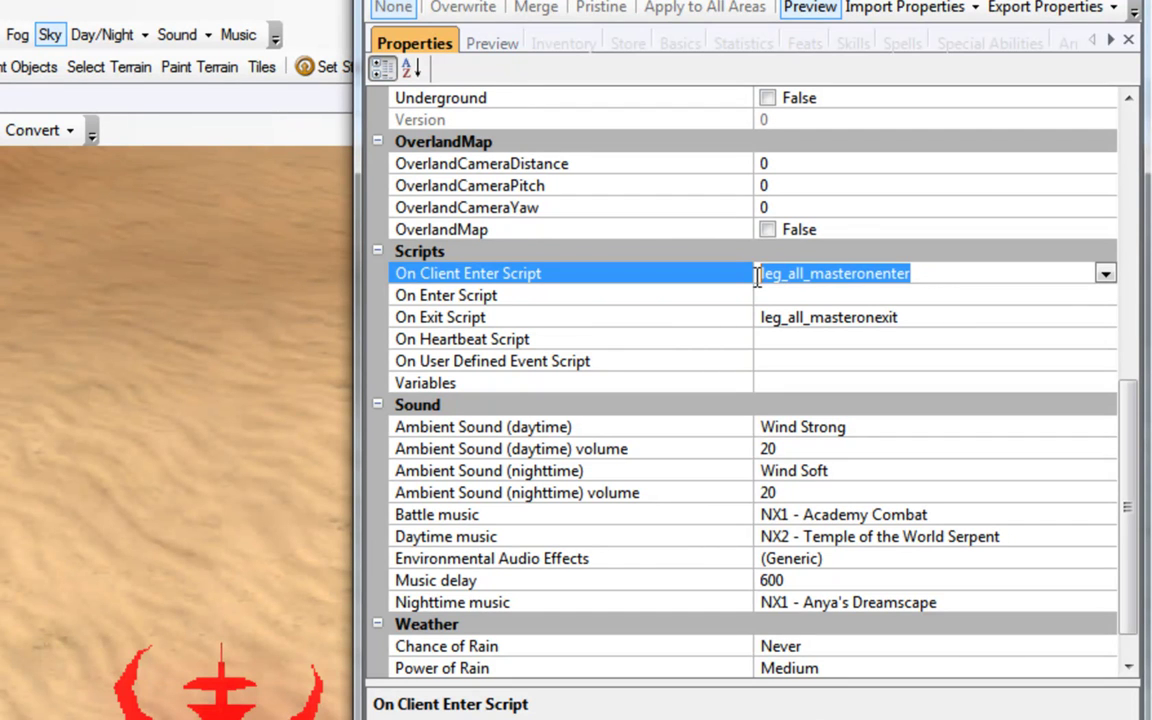
left_click(934, 273)
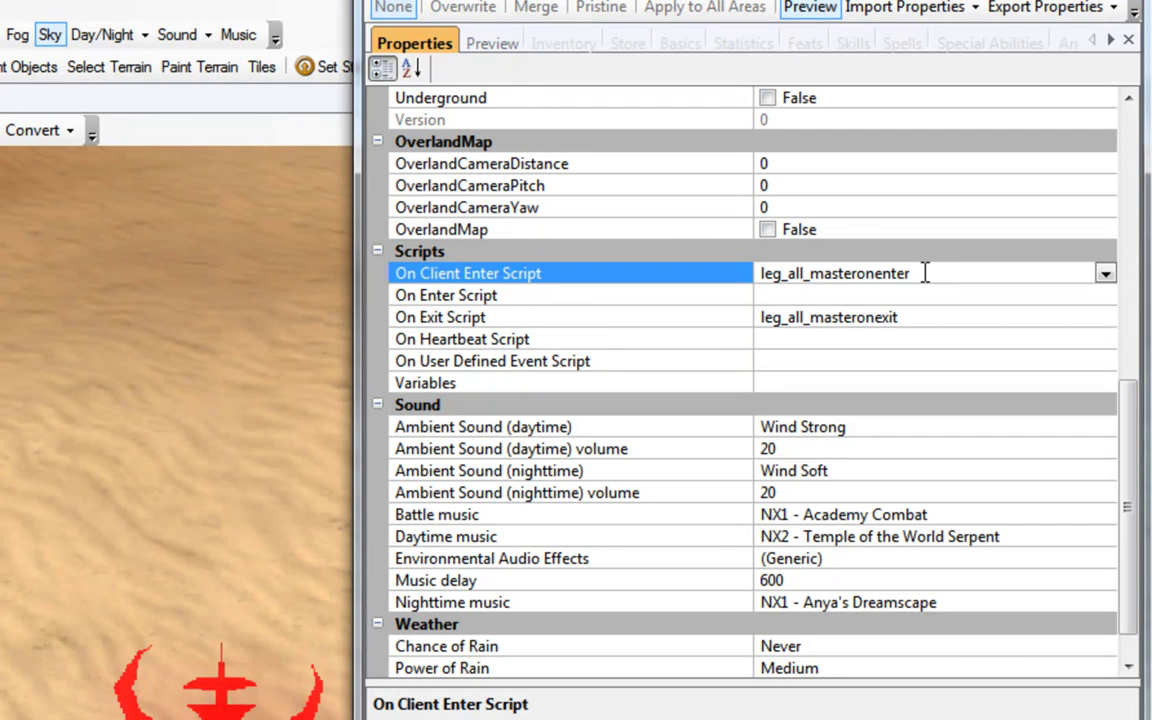
left_click_drag(951, 271, 728, 290)
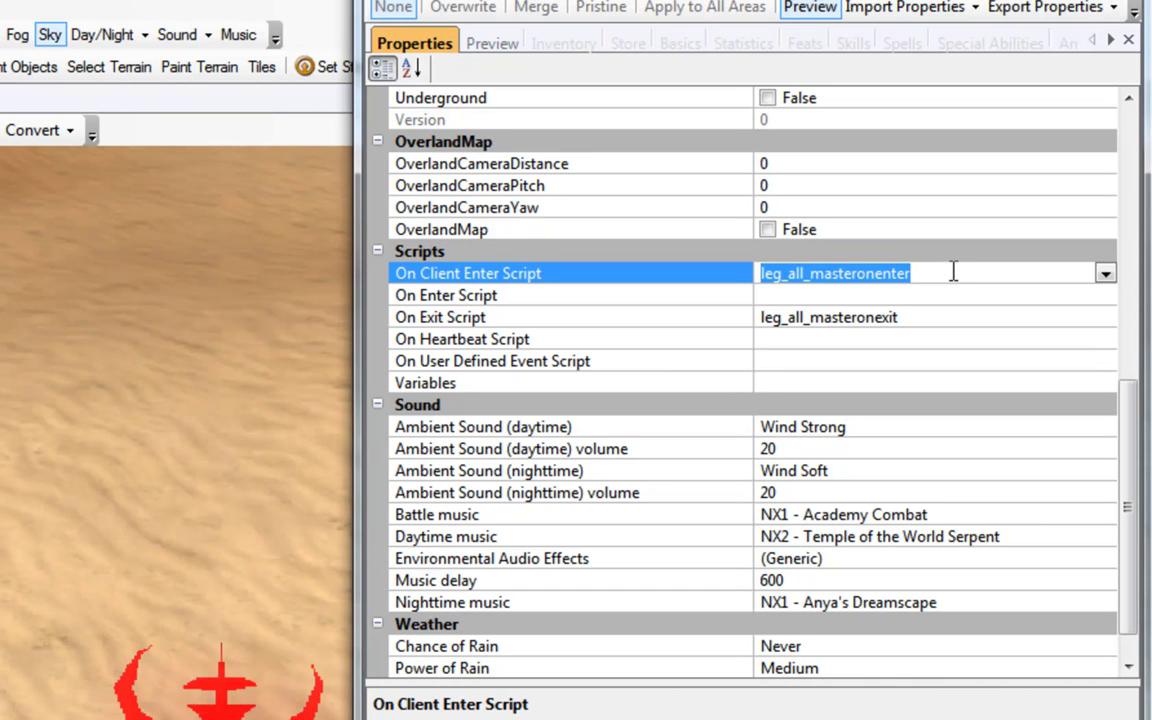
left_click(1008, 273)
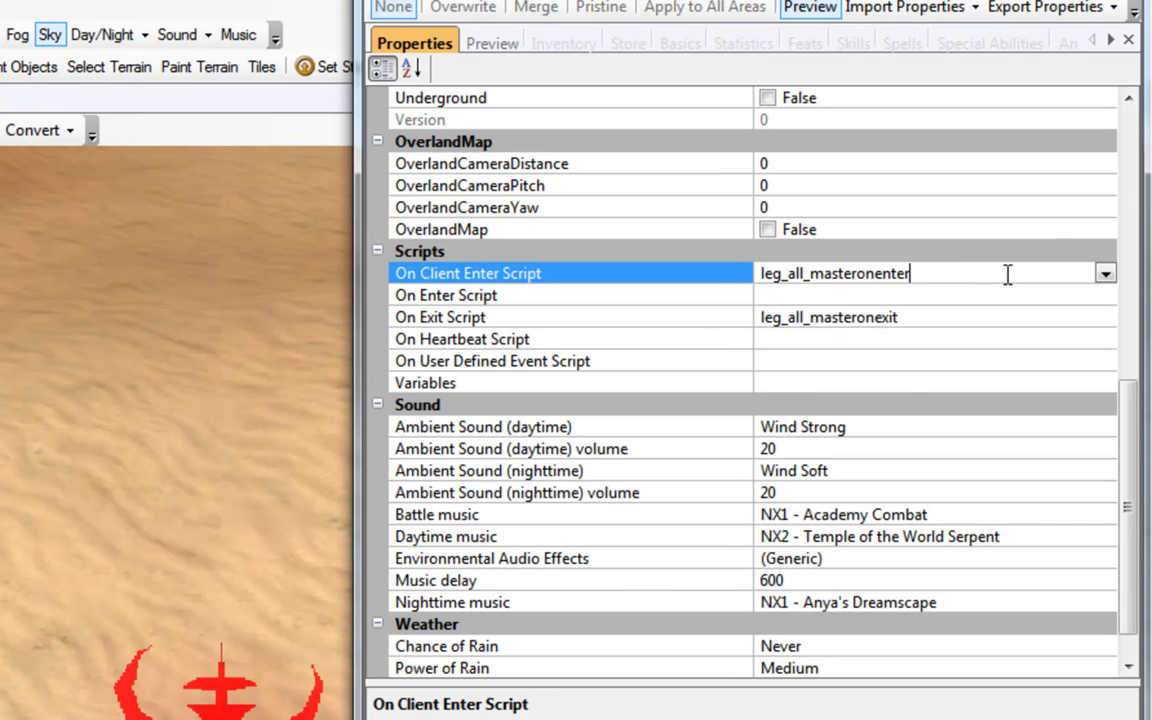
left_click_drag(751, 285, 663, 290)
left_click(948, 270)
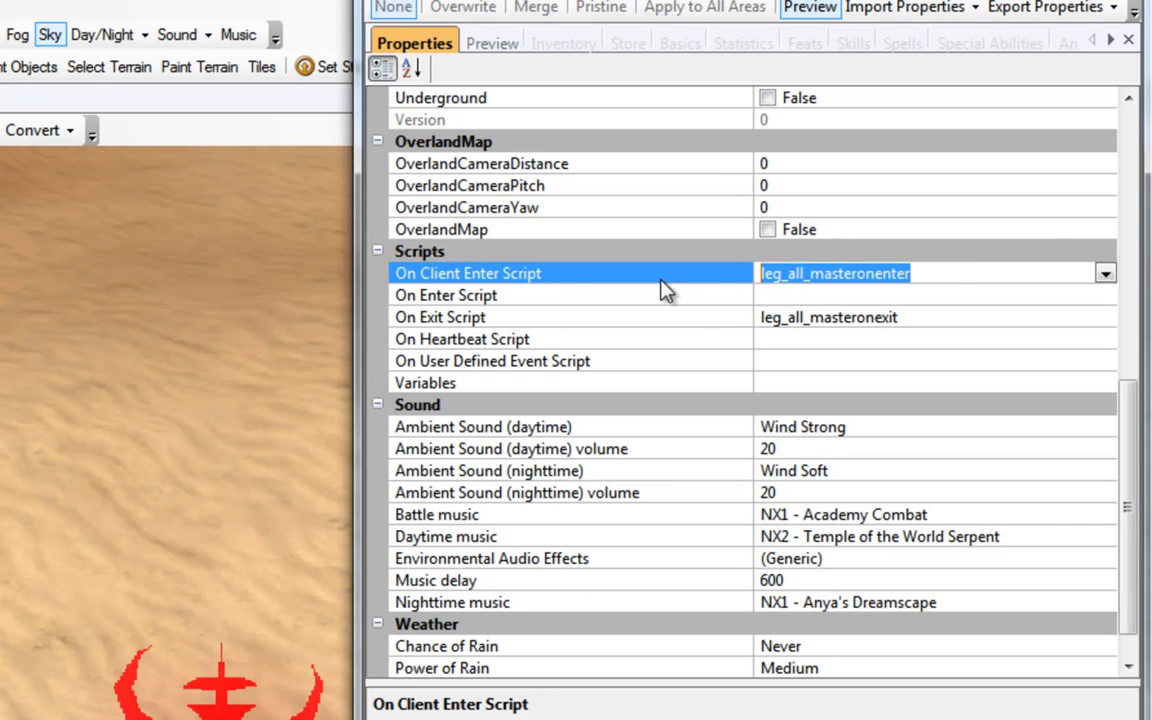
left_click(1008, 273)
left_click_drag(1008, 273, 745, 276)
left_click(946, 270)
left_click_drag(957, 270, 716, 278)
left_click(936, 276)
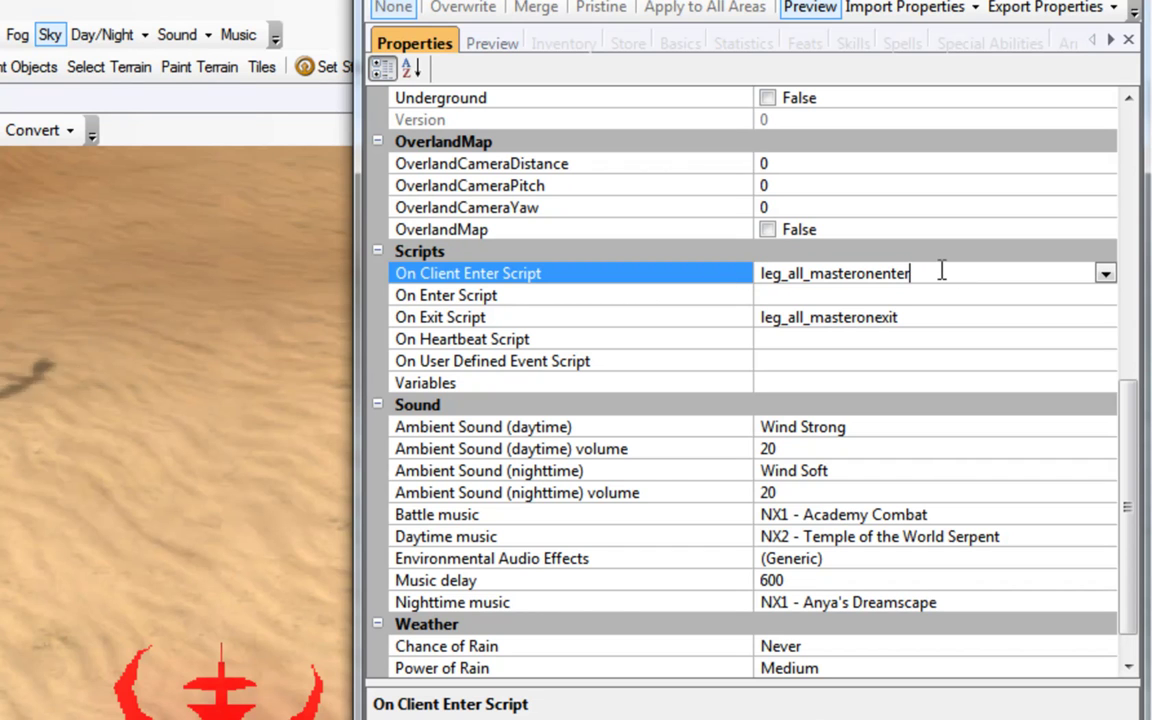
left_click_drag(941, 268, 753, 265)
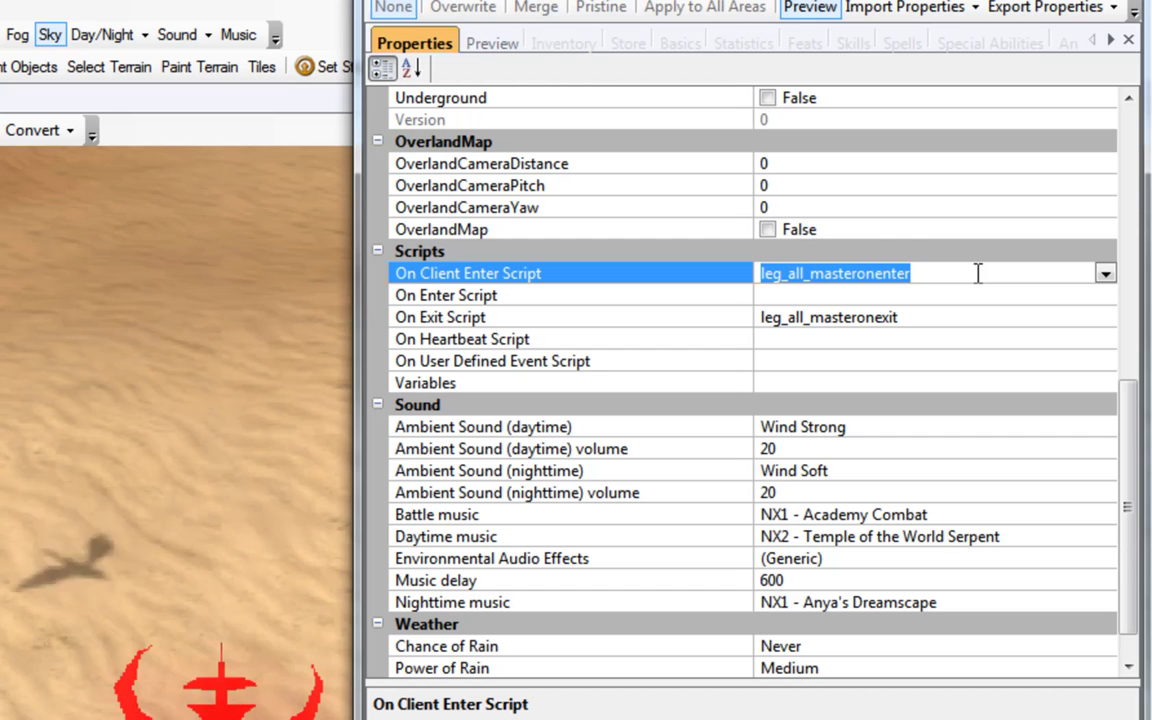
left_click(978, 273)
double_click(977, 273)
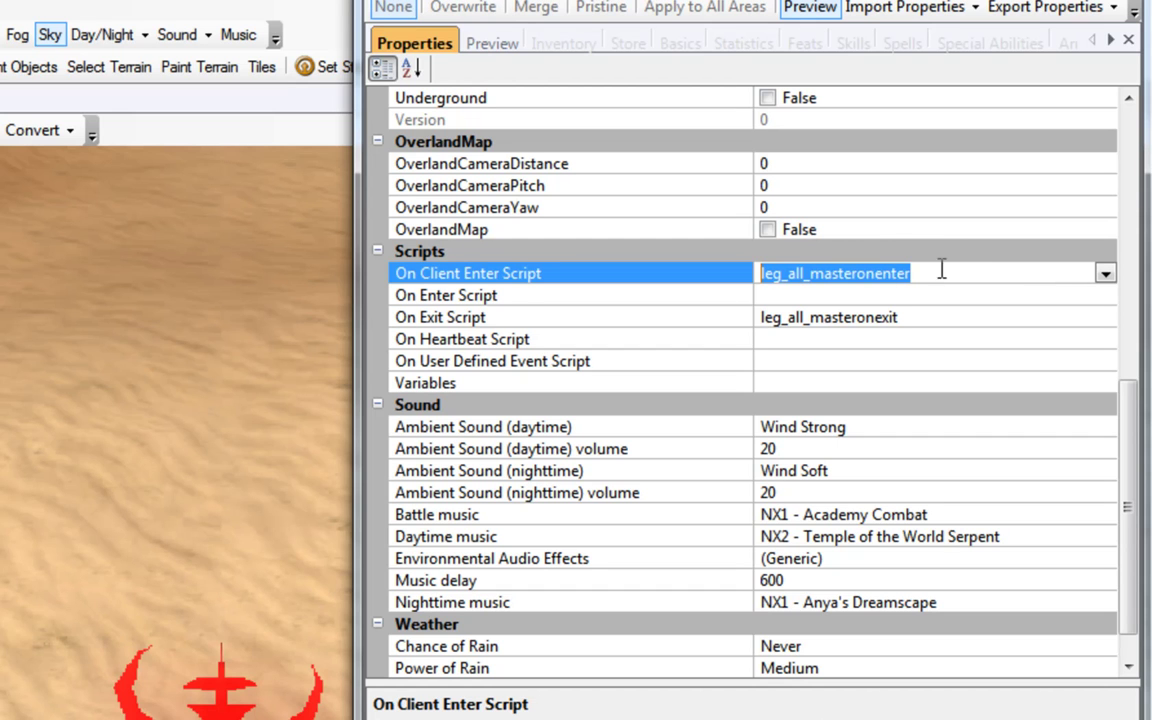
left_click(965, 273)
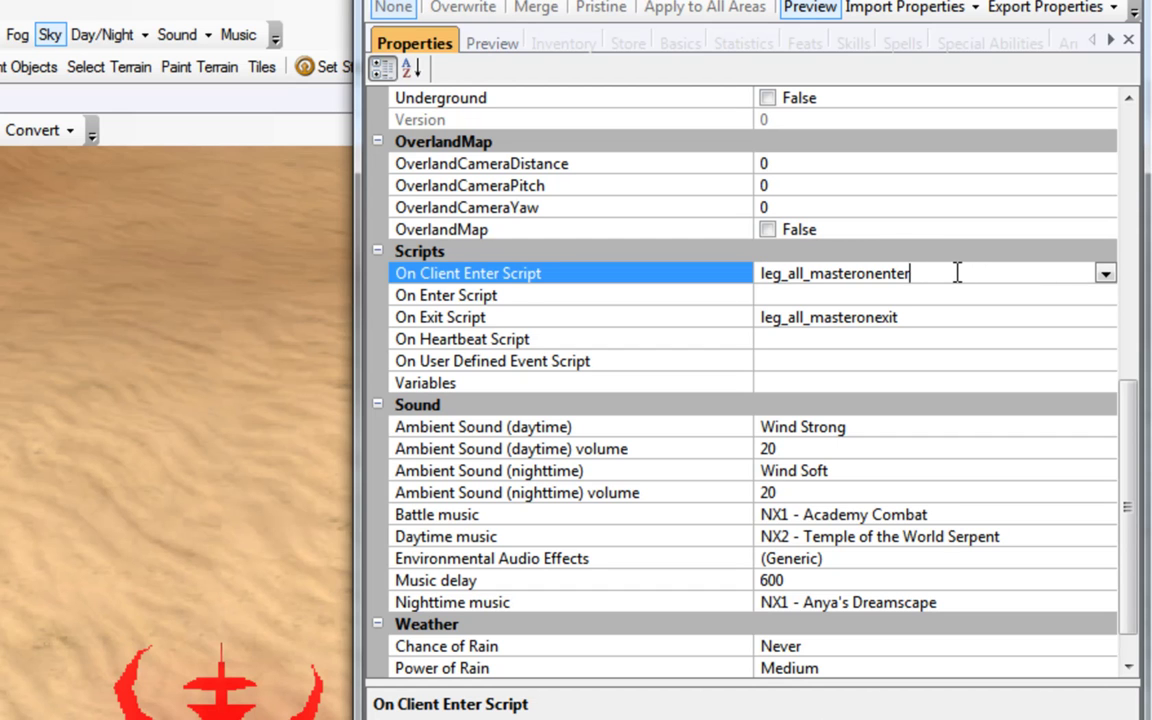
left_click_drag(964, 275, 749, 289)
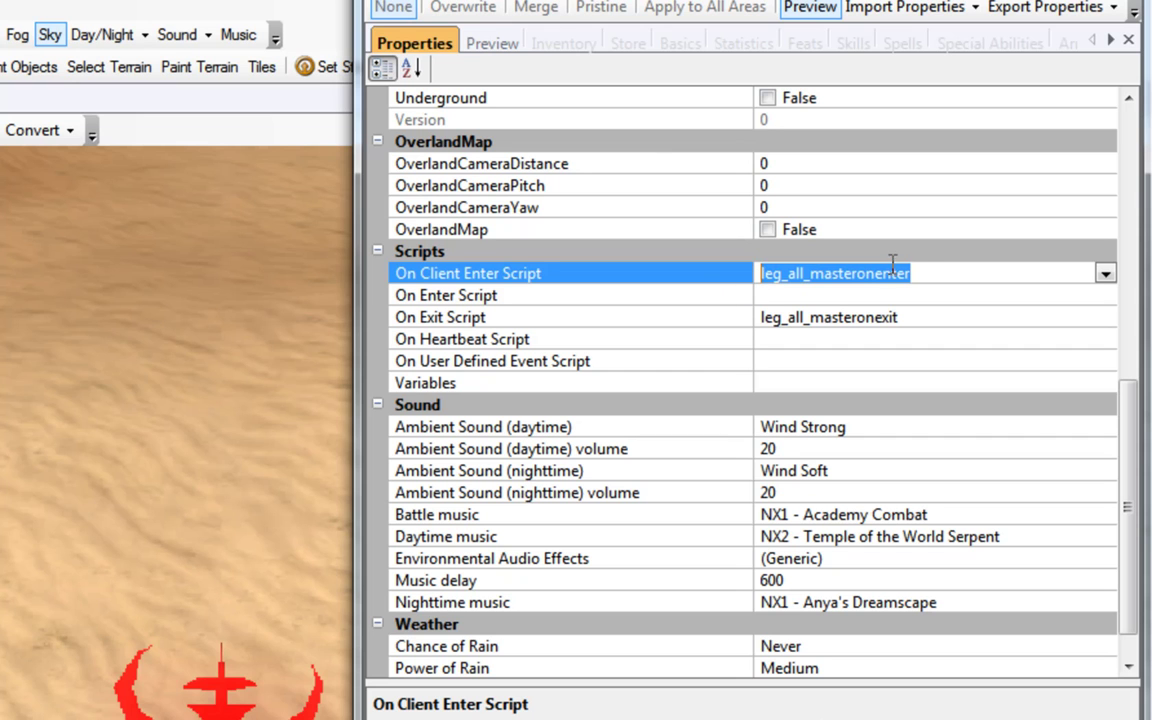
left_click(938, 317)
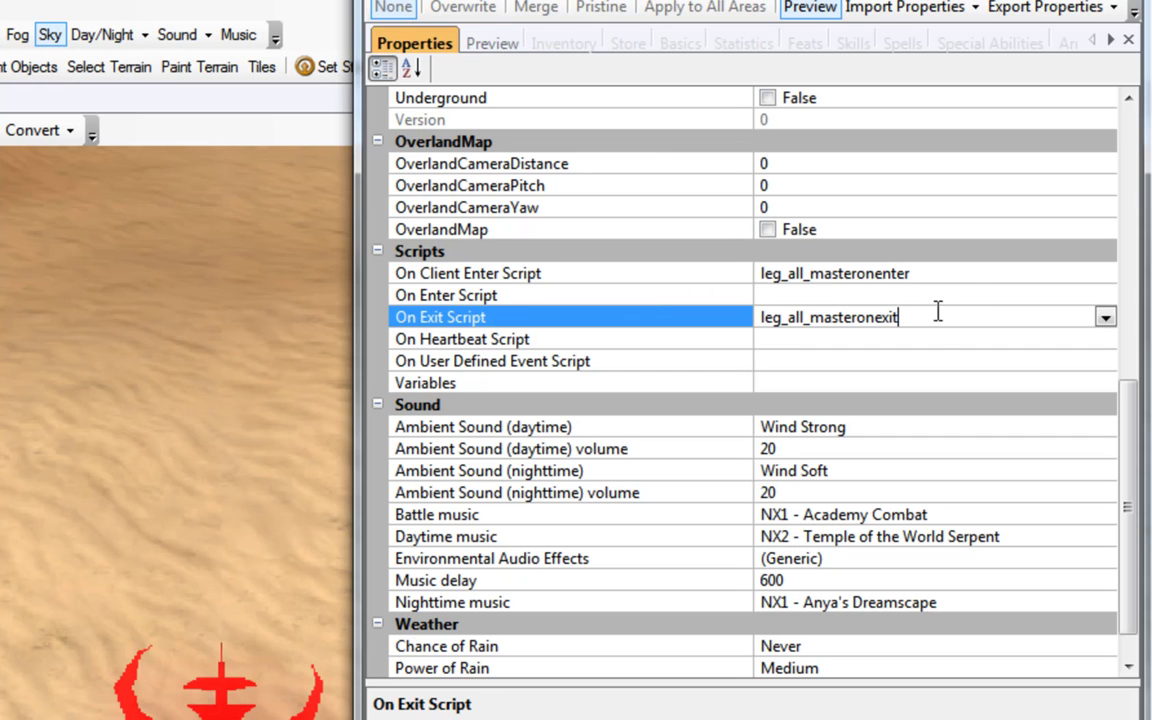
left_click_drag(938, 317, 676, 314)
left_click(938, 316)
left_click_drag(898, 319, 760, 319)
left_click(960, 273)
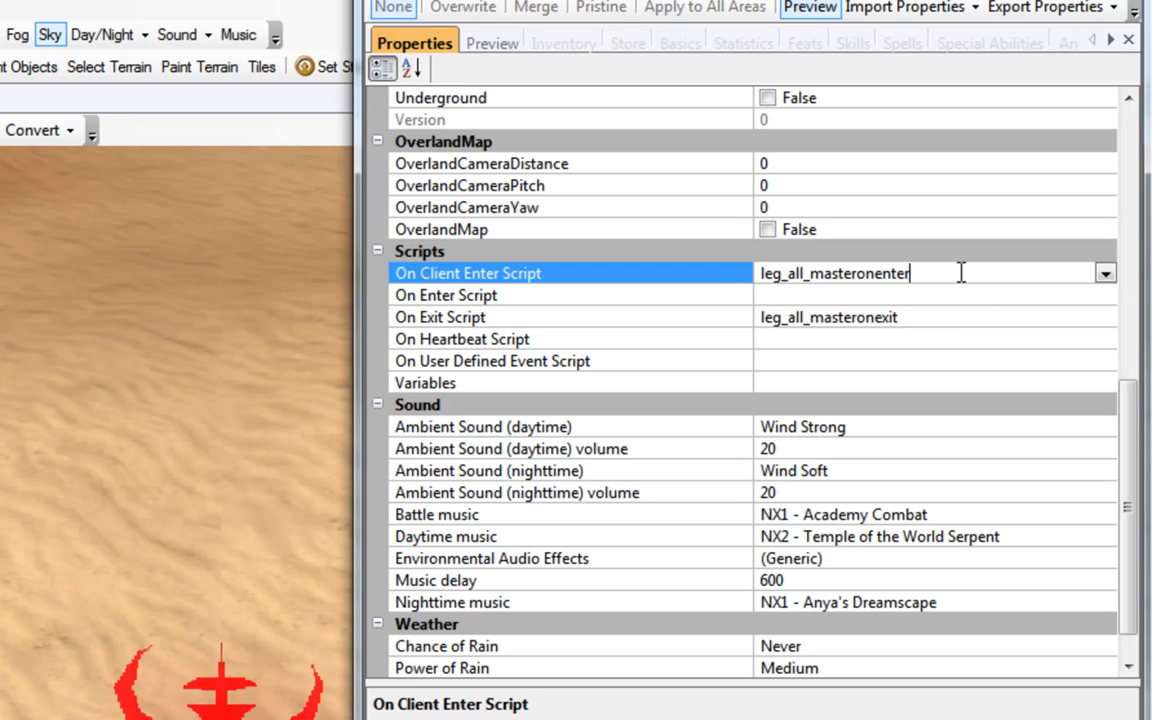
double_click(960, 273)
left_click(931, 273)
double_click(918, 273)
left_click(945, 316)
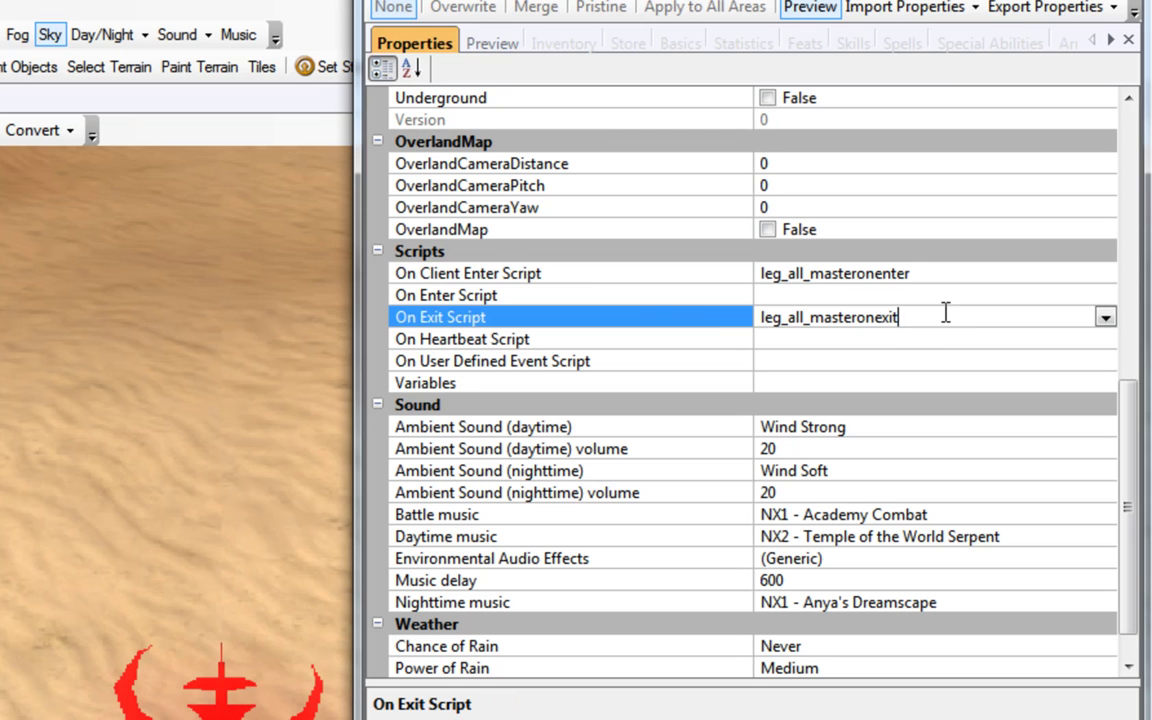
left_click_drag(945, 316, 707, 316)
left_click(959, 273)
double_click(959, 273)
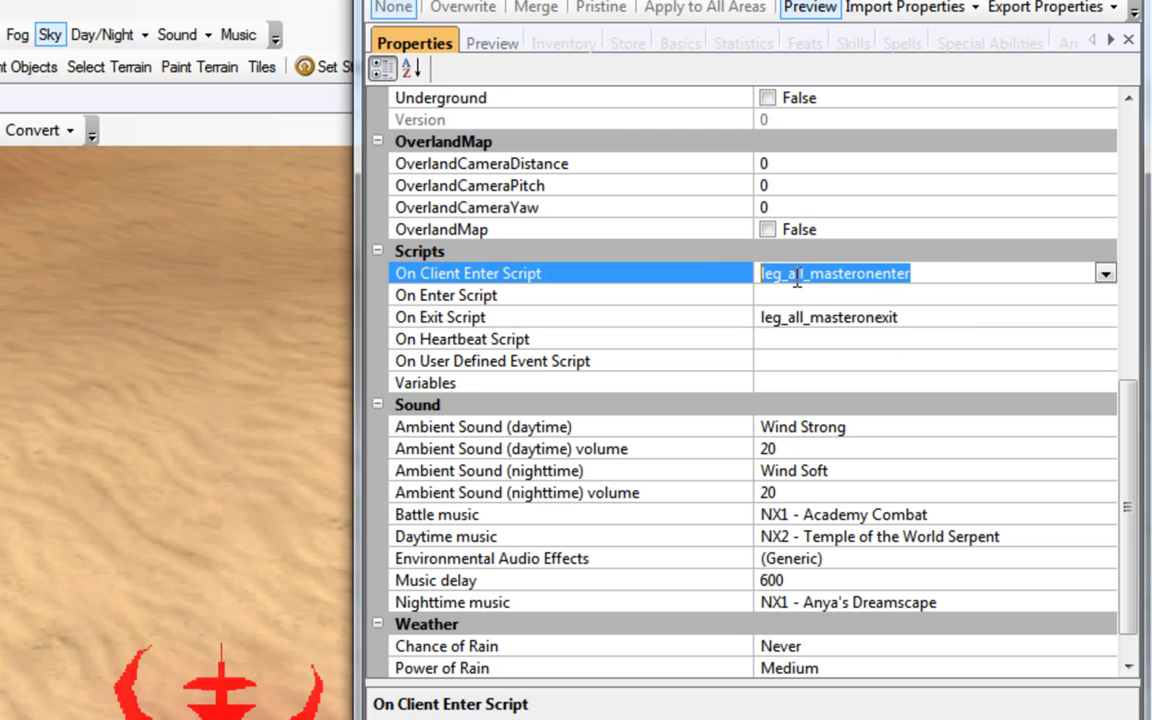
left_click(822, 317)
key("Return")
key("Up")
key("Up")
key("Up")
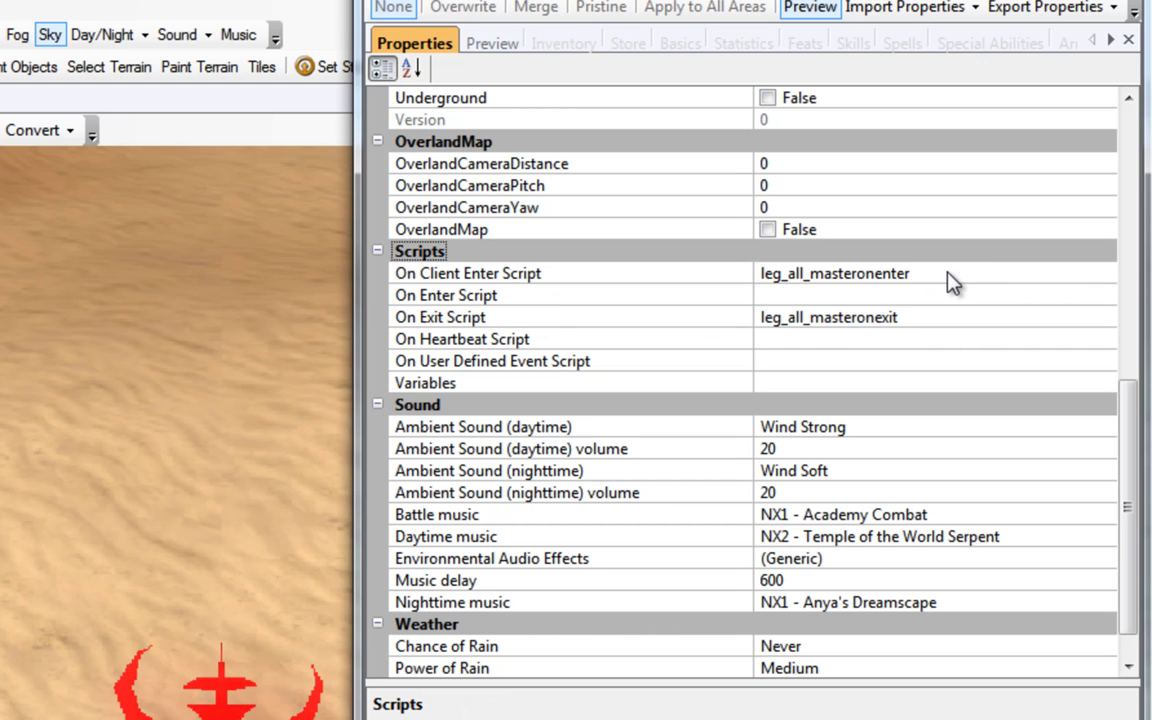
left_click(949, 273)
left_click_drag(949, 273, 728, 275)
left_click(928, 317)
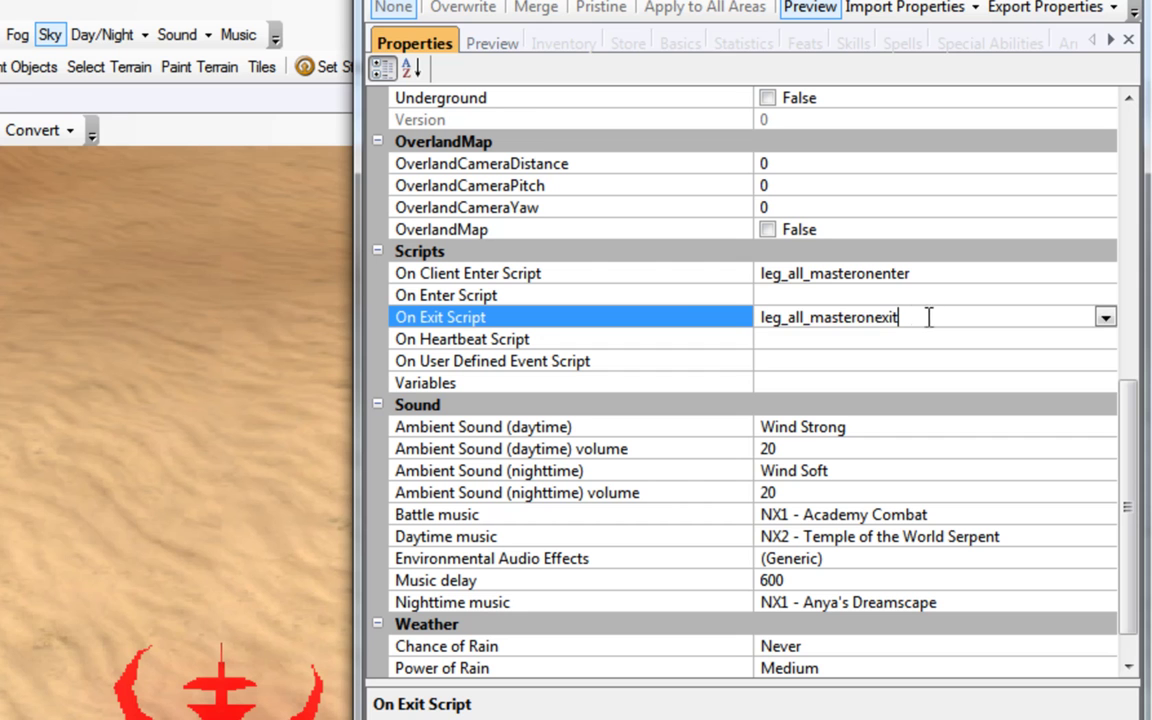
left_click_drag(928, 317, 741, 314)
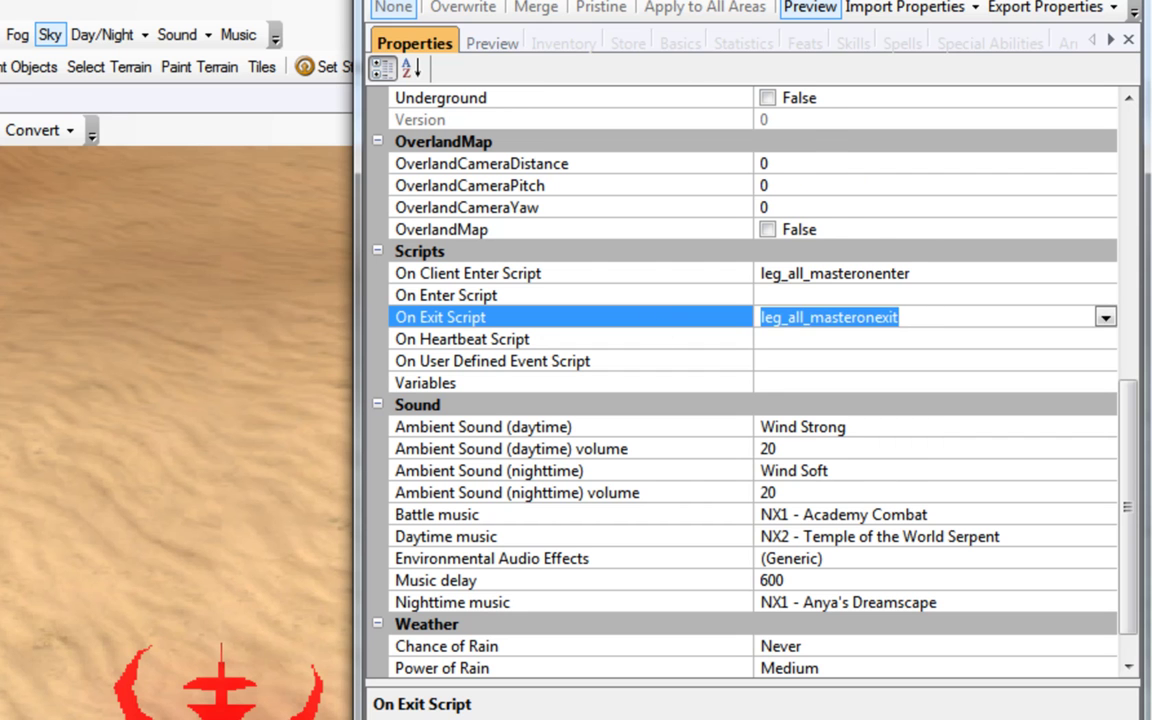
left_click(895, 134)
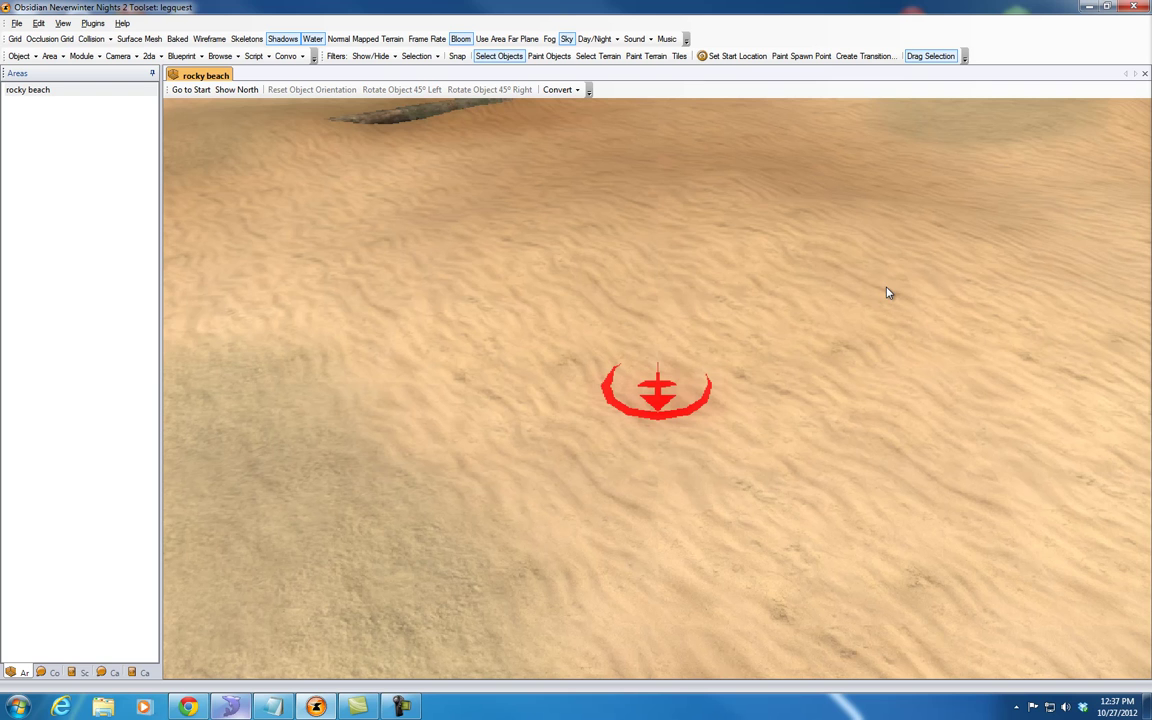
Open the Legends Quest Plugin and bring up its quest configuration settings.
left_click(92, 22)
left_click(140, 362)
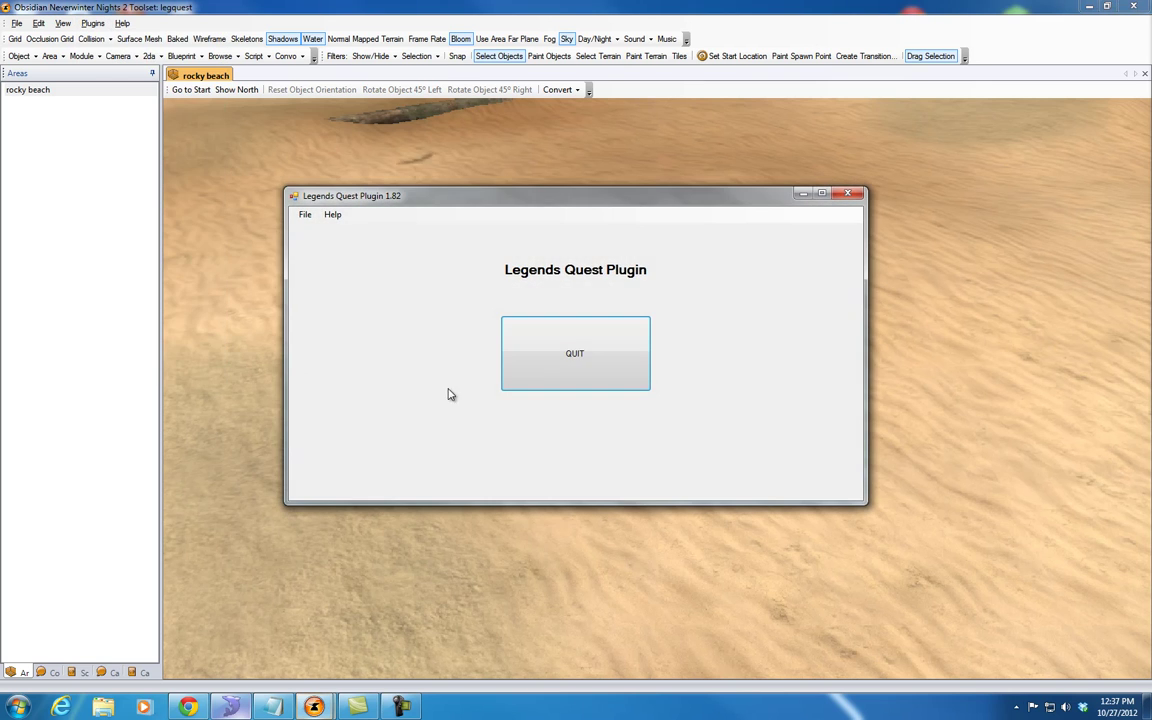
left_click(303, 215)
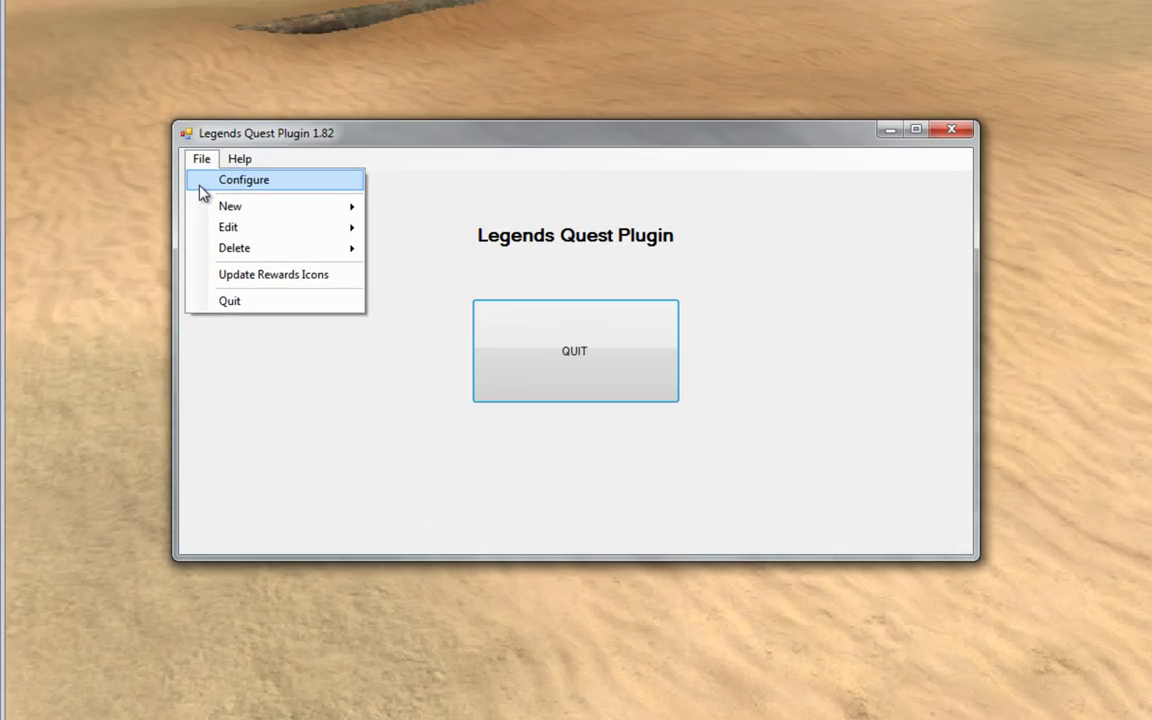
left_click(310, 231)
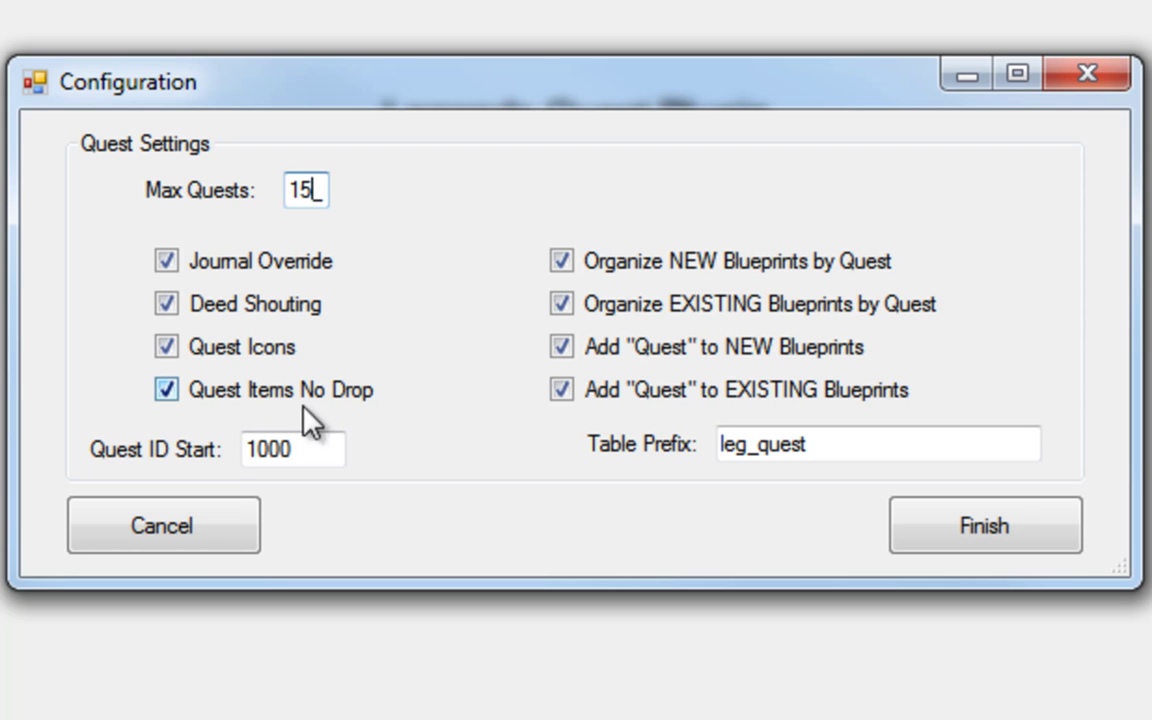
Turn the Quest Items No Drop option off and back on.
left_click(272, 389)
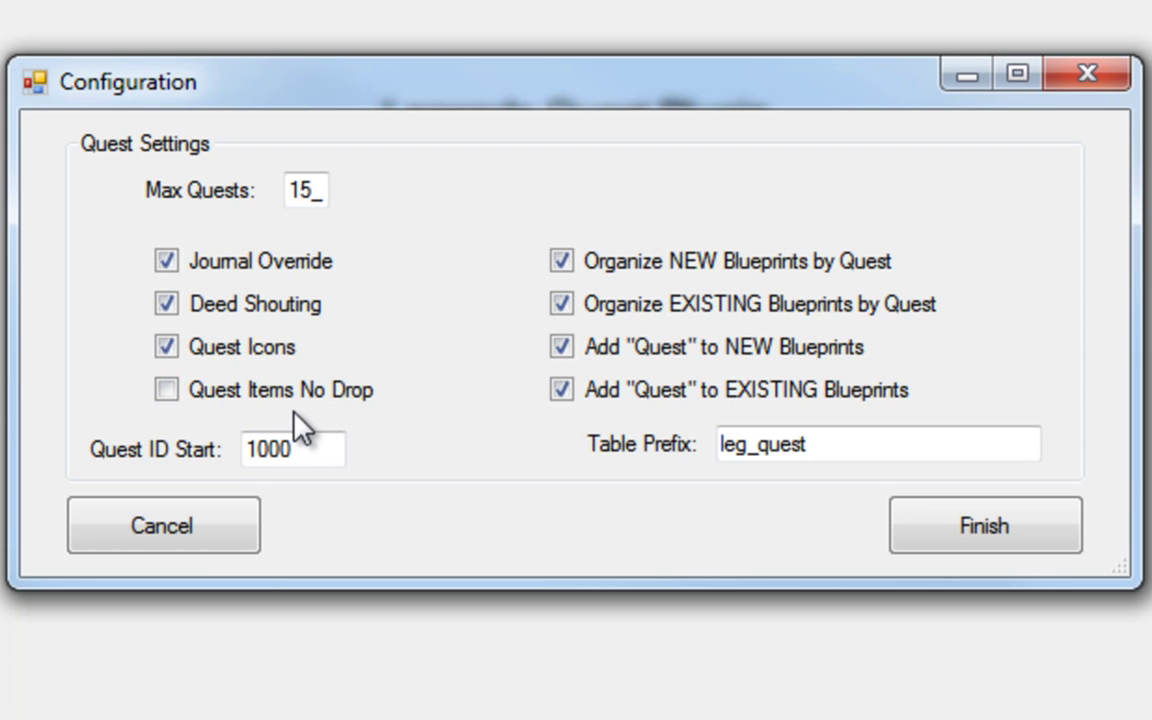
left_click(365, 390)
Examine the Quest ID Start and Table Prefix values in the quest settings.
left_click_drag(329, 452, 178, 455)
left_click(322, 448)
left_click_drag(329, 450, 226, 450)
left_click(330, 455)
left_click_drag(340, 455, 113, 458)
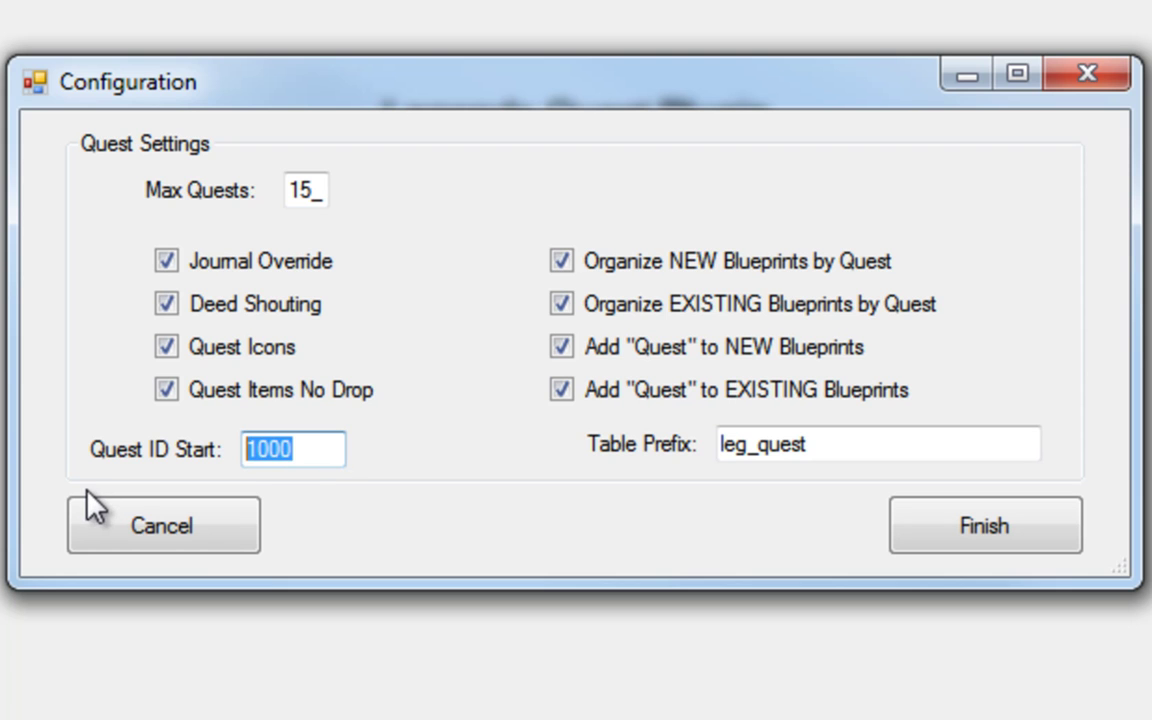
left_click(311, 457)
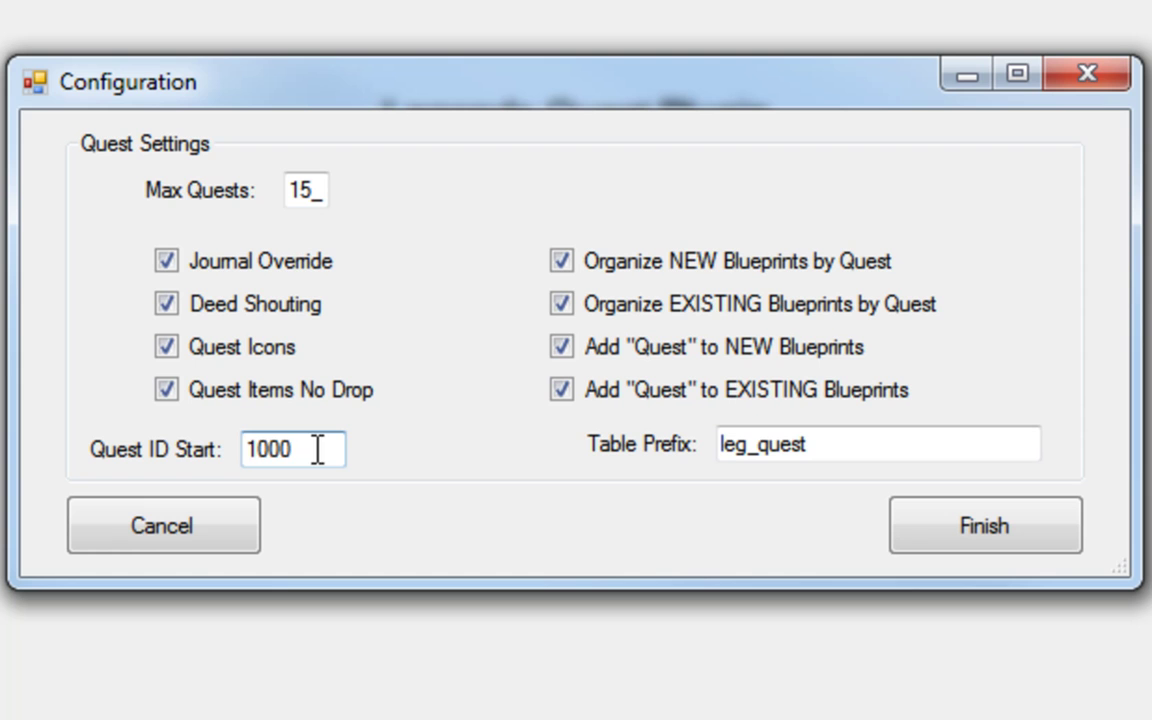
left_click_drag(316, 452, 190, 452)
left_click(309, 458)
left_click(820, 444)
left_click_drag(820, 444, 686, 455)
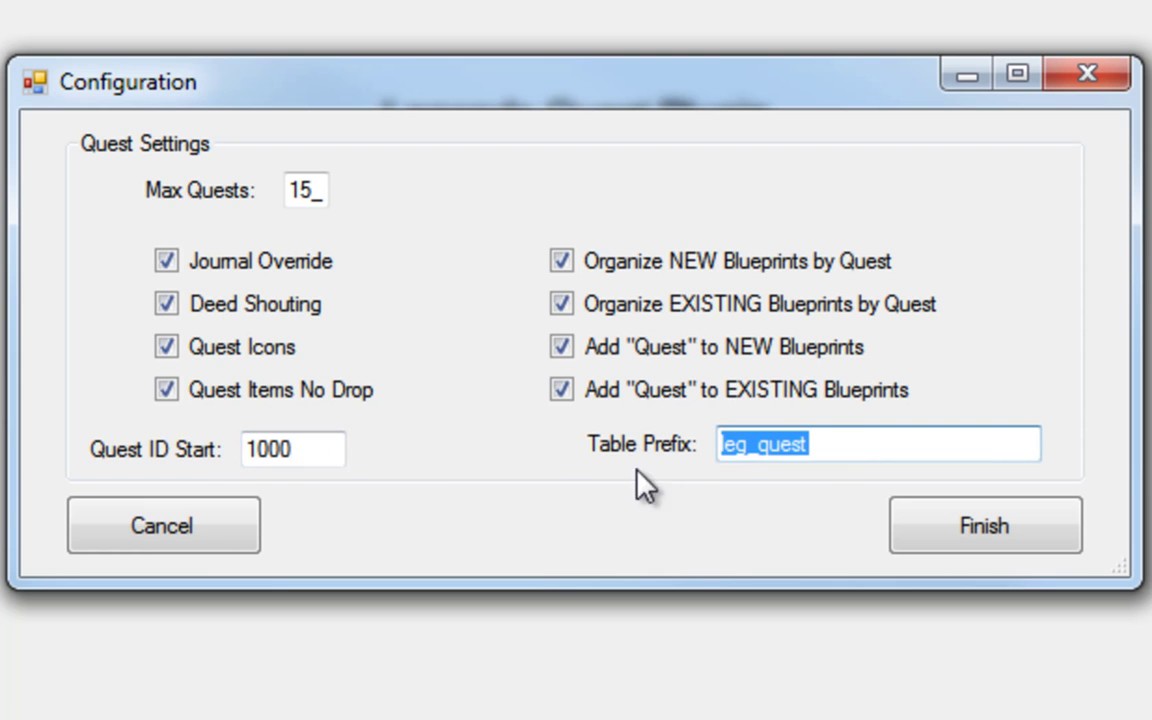
left_click(833, 444)
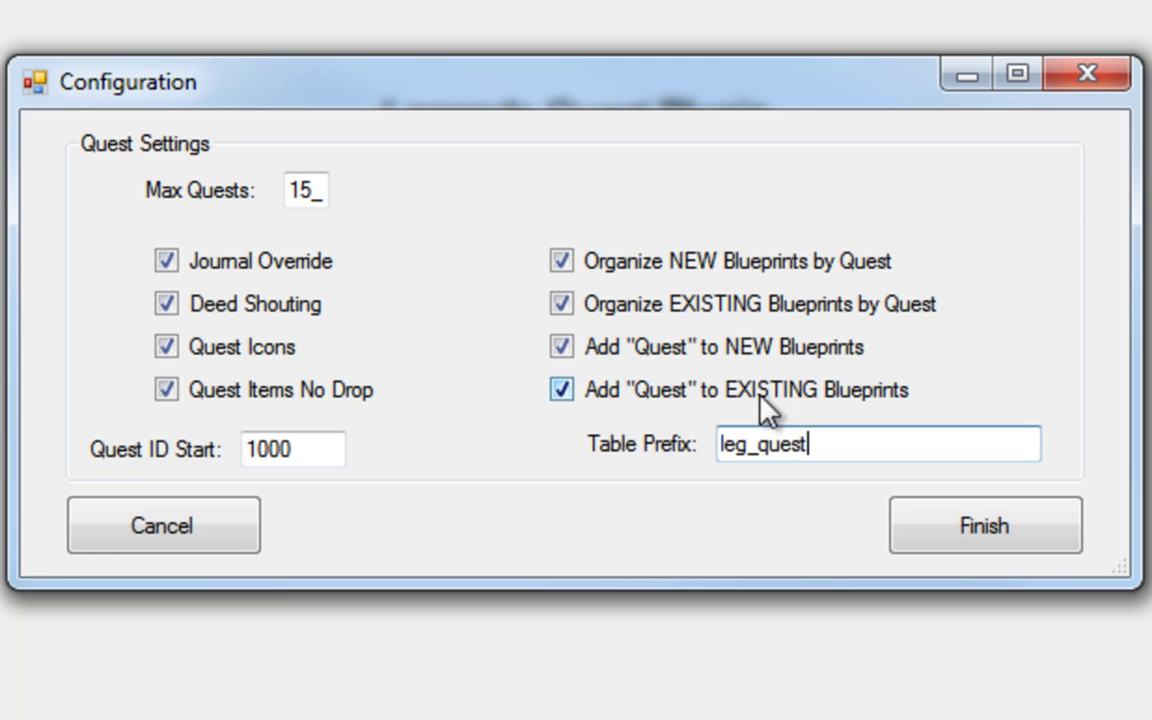
left_click_drag(324, 453, 121, 463)
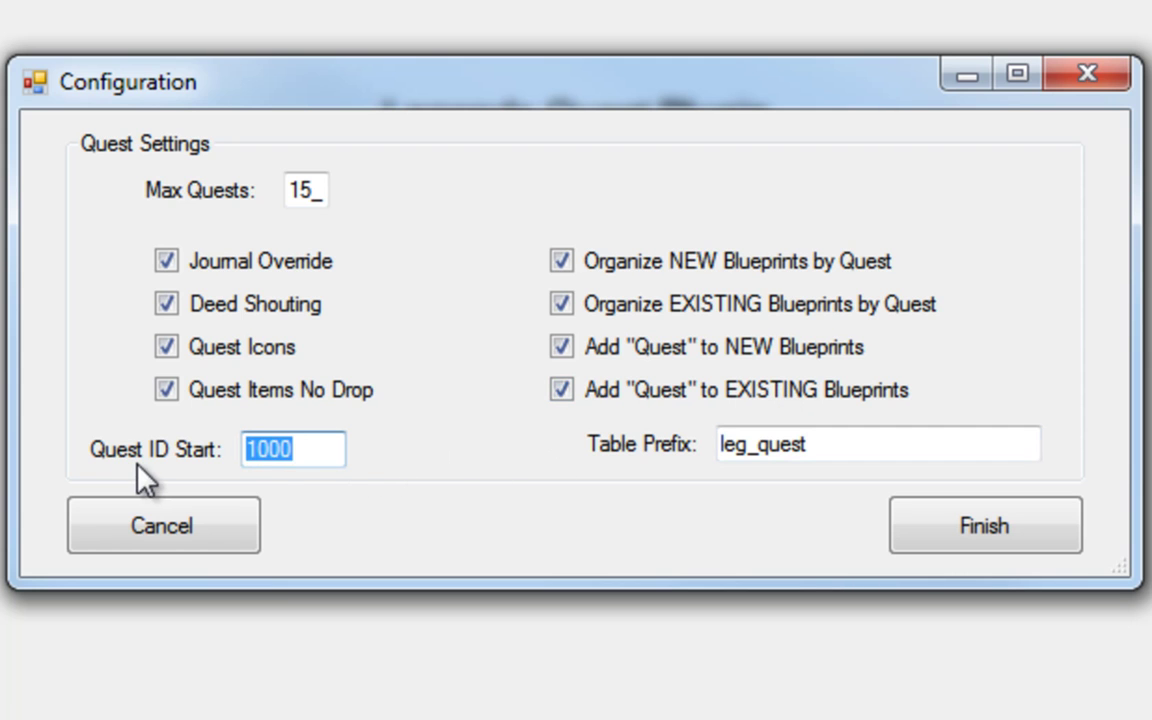
left_click(315, 452)
left_click_drag(306, 453, 247, 458)
left_click(329, 447)
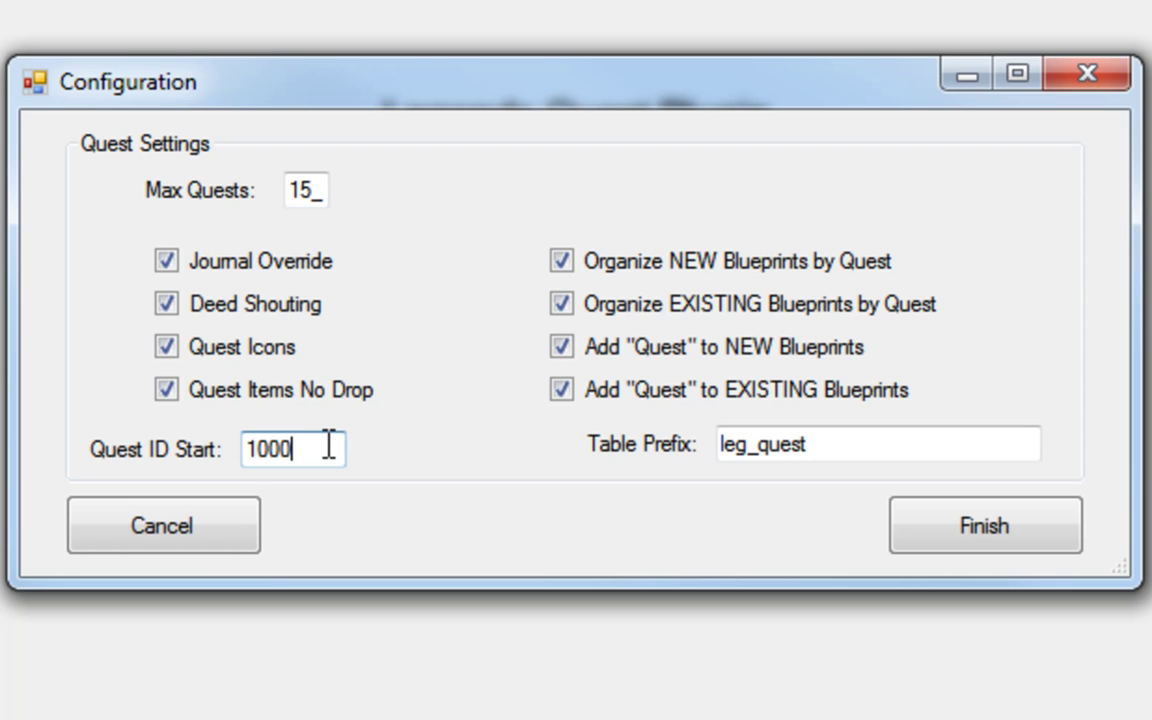
left_click_drag(321, 450, 224, 450)
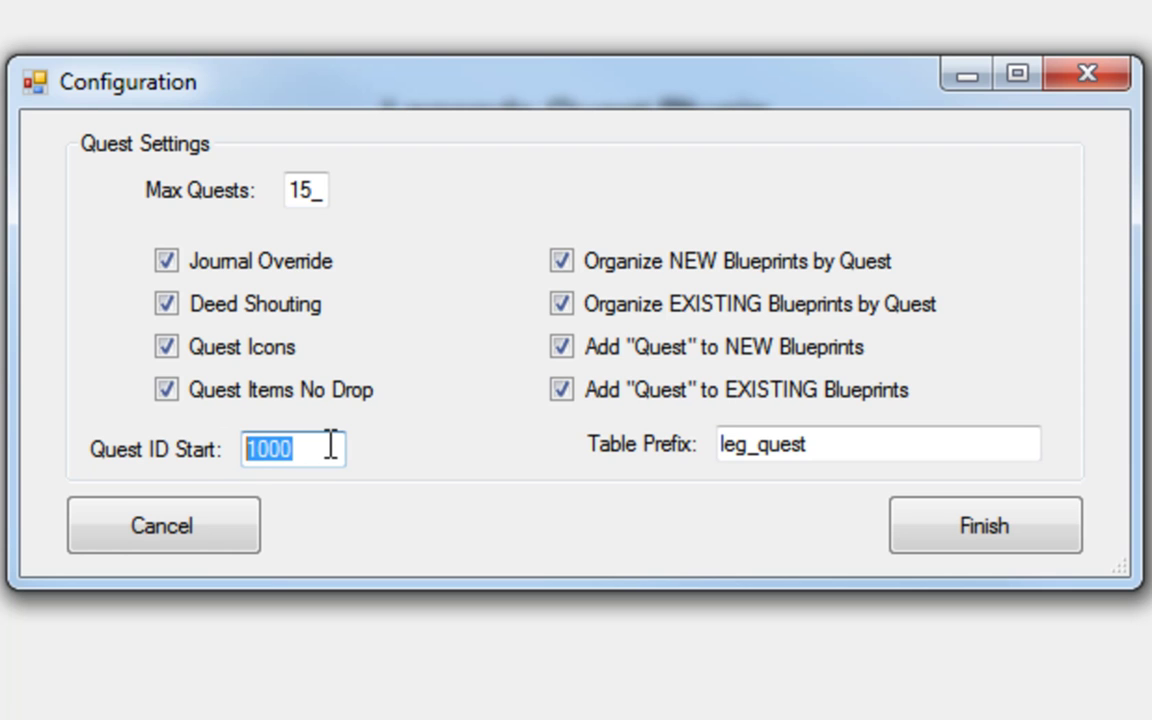
left_click(329, 446)
left_click_drag(329, 446, 260, 445)
left_click_drag(337, 445, 240, 450)
left_click(875, 447)
left_click_drag(875, 447, 514, 524)
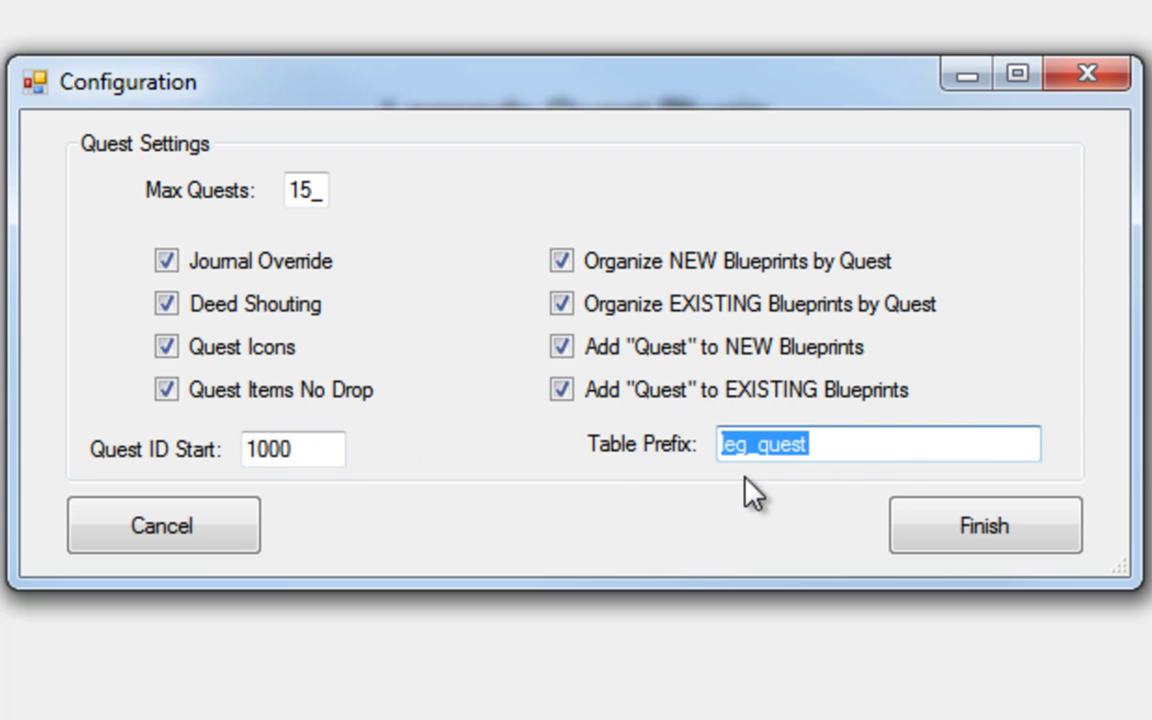
left_click(877, 449)
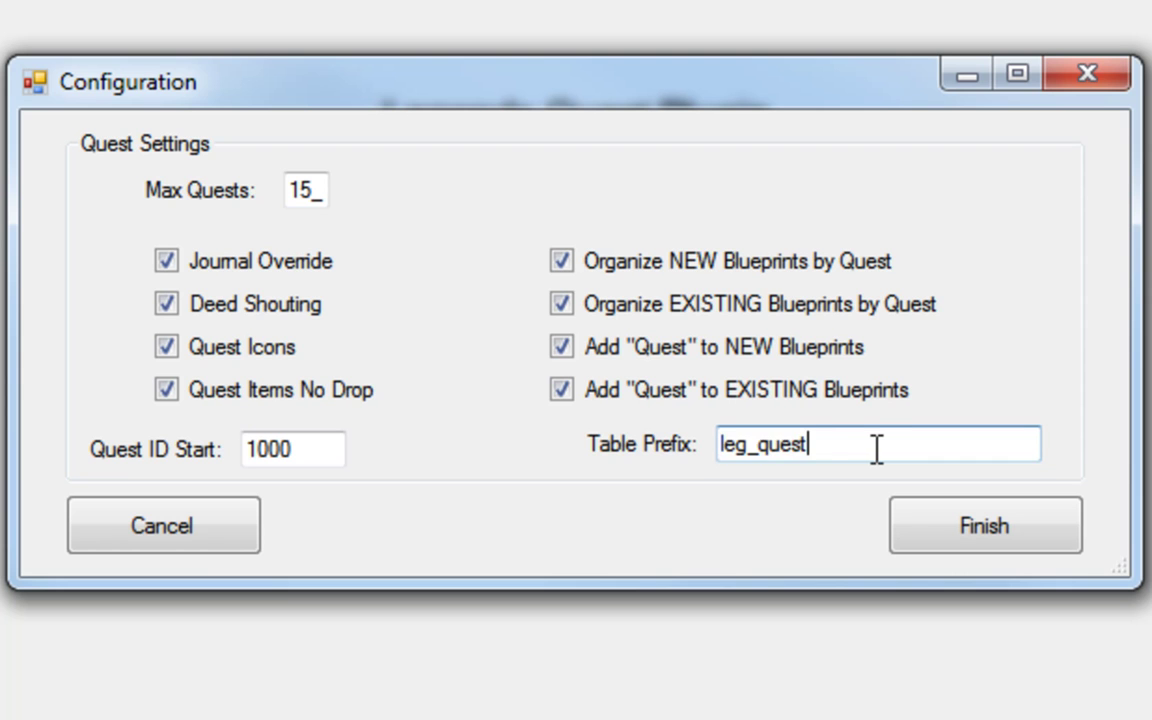
left_click_drag(876, 449, 668, 437)
left_click(837, 440)
left_click_drag(315, 438, 226, 476)
left_click(319, 462)
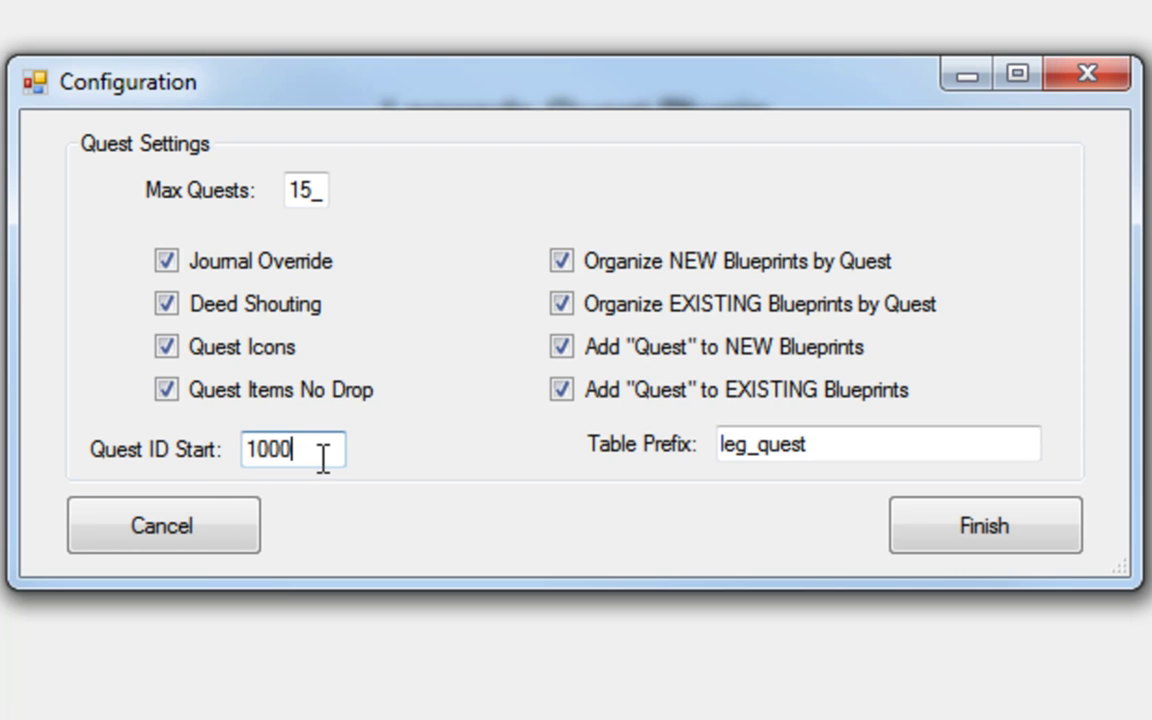
left_click_drag(321, 460, 244, 465)
left_click(334, 446)
key("Tab")
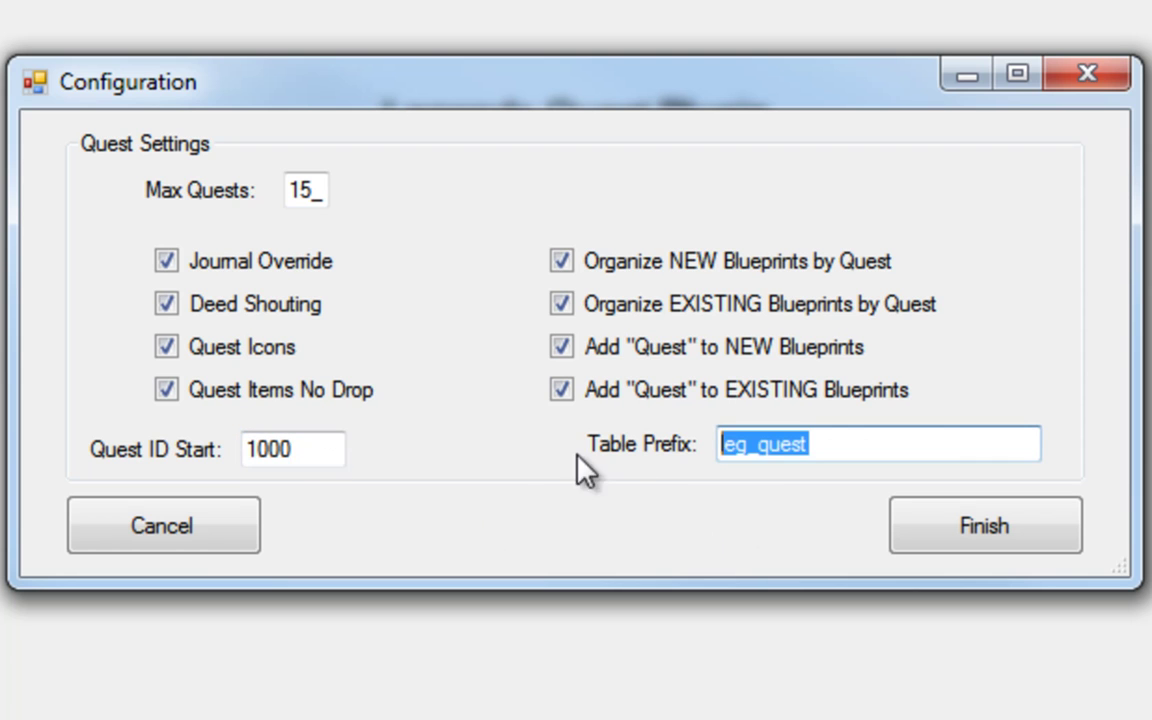
left_click(851, 444)
double_click(851, 444)
left_click(851, 444)
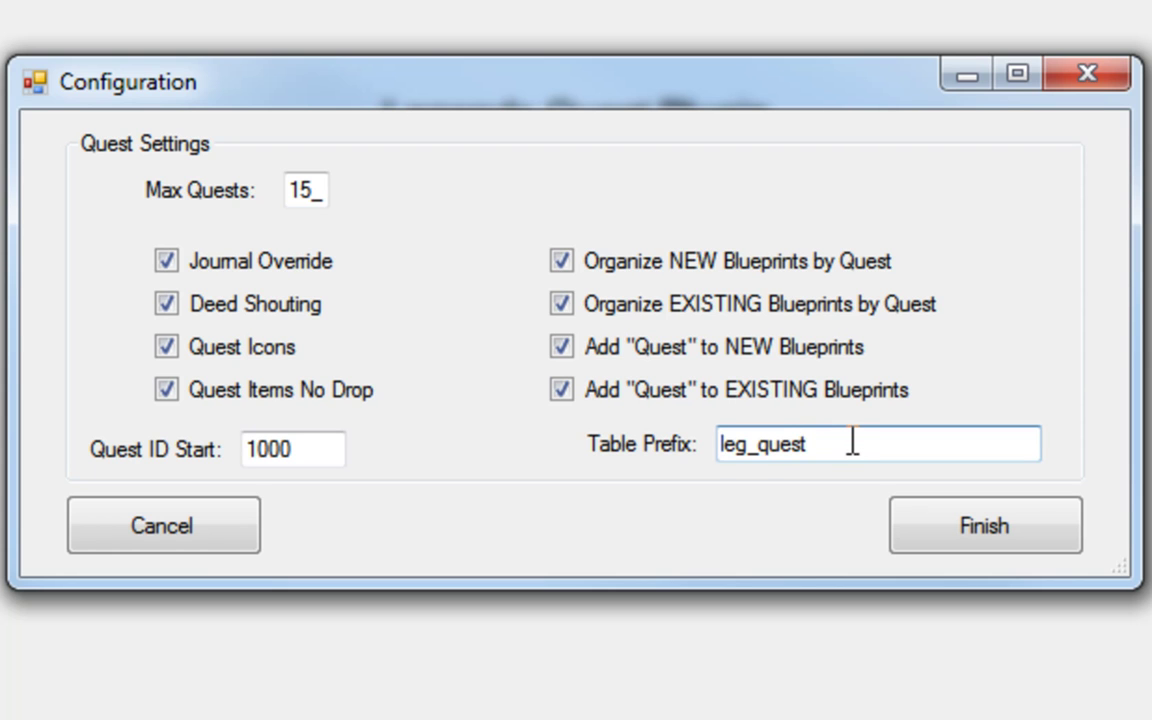